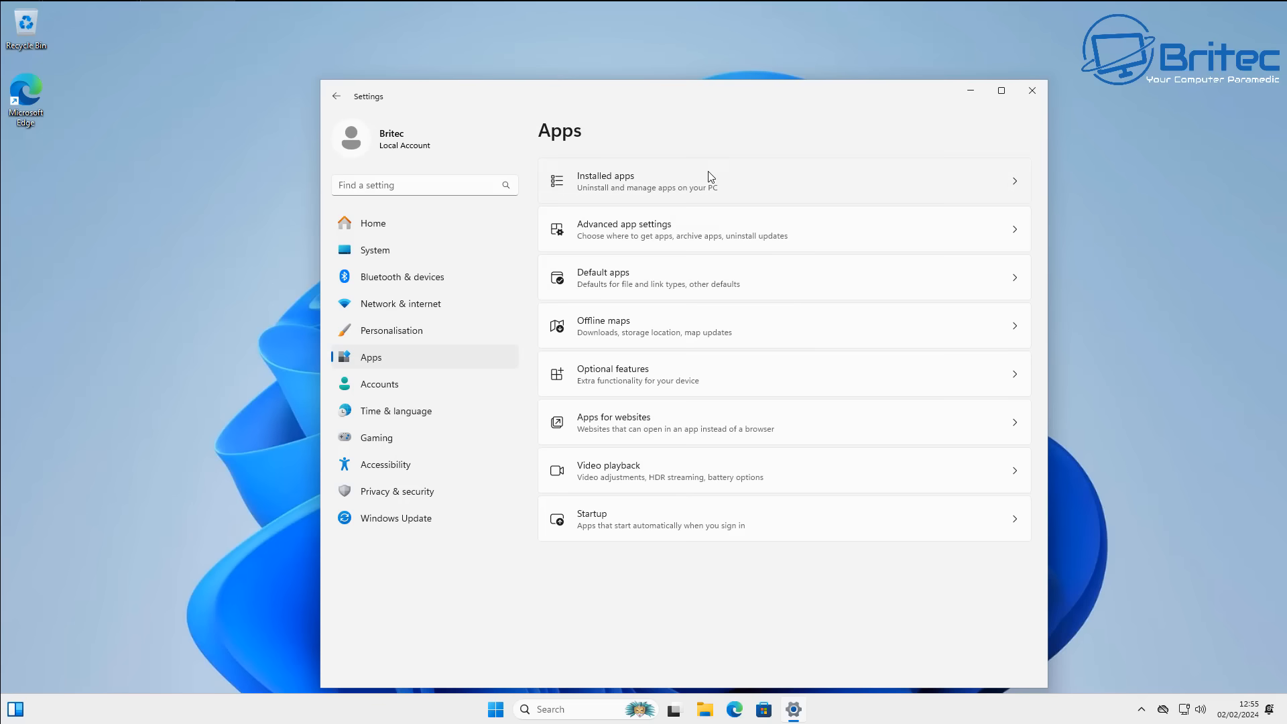
- Check the uninstall options of Microsoft Edge and Microsoft Edge WebView2 Runtime among the installed apps, and close the settings
left_click(711, 177)
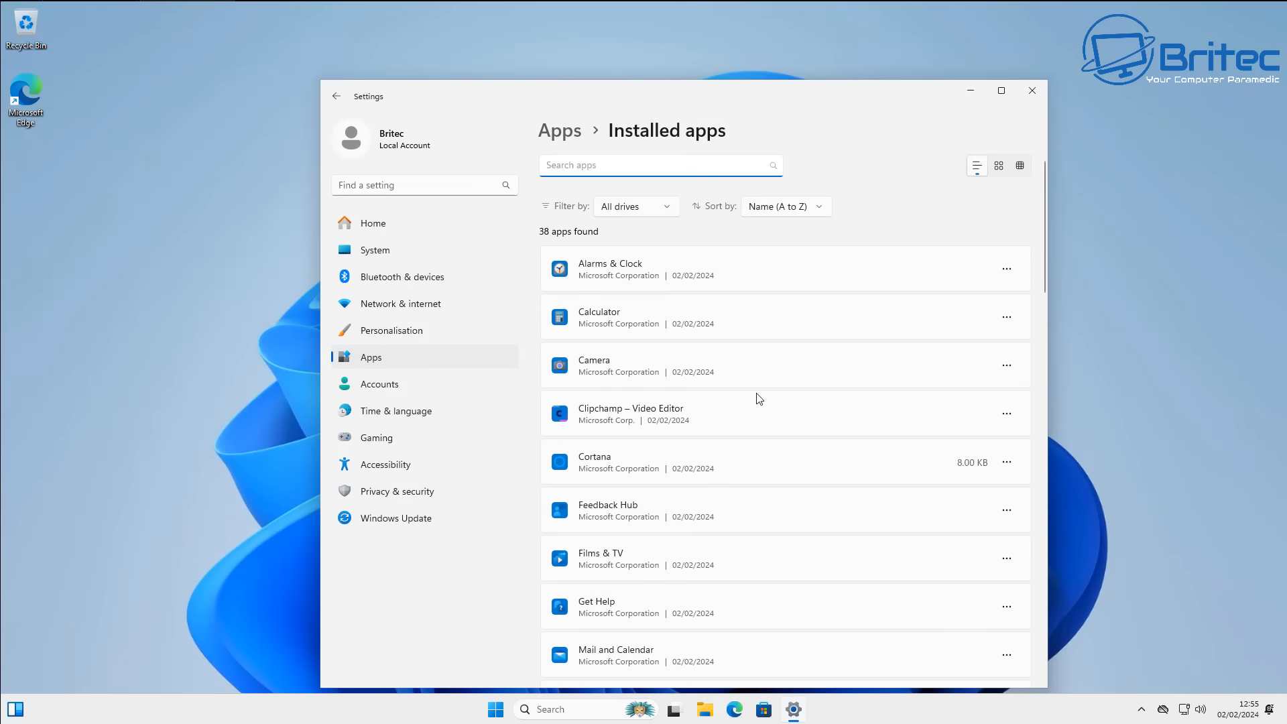
scroll(875, 477, "down", 5)
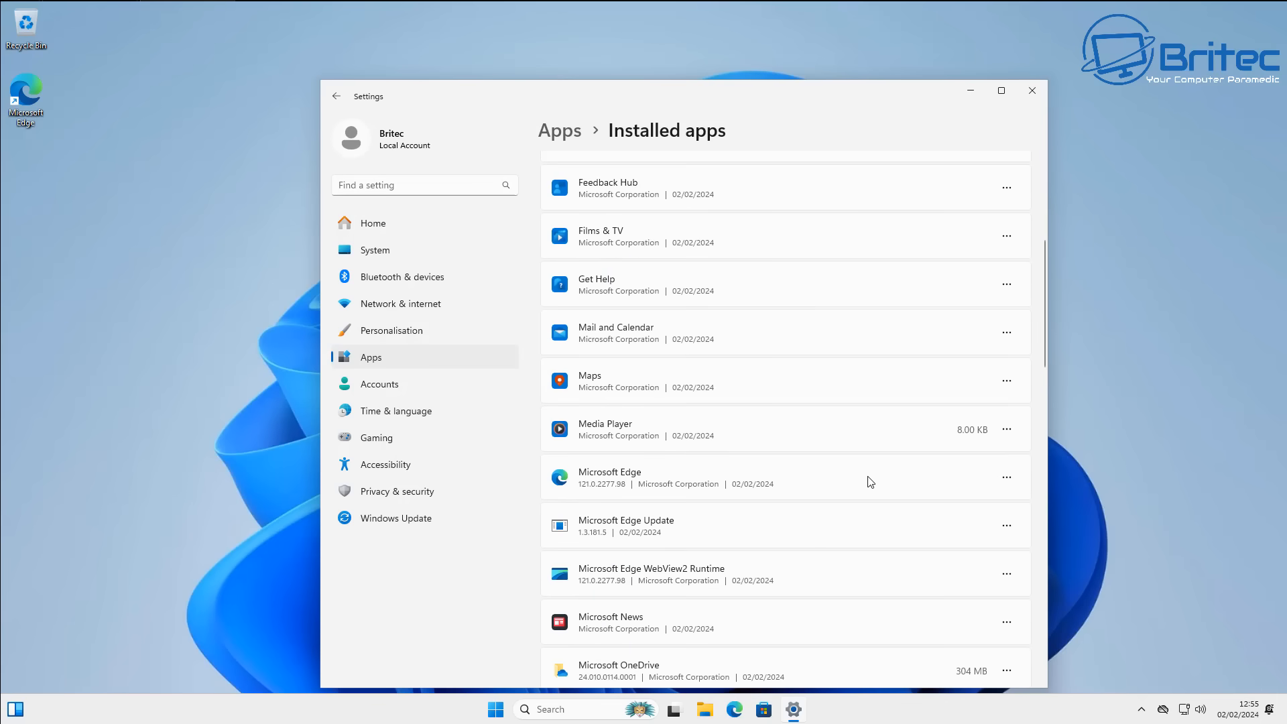
left_click(1007, 478)
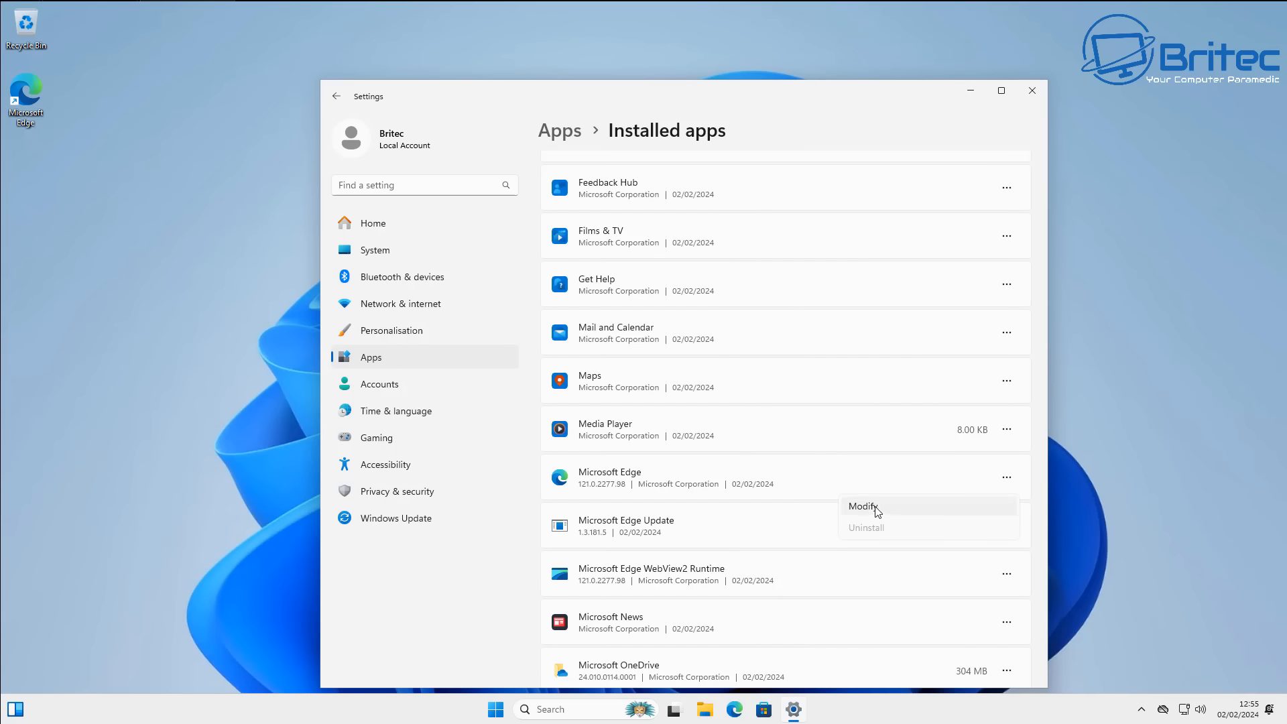
left_click(795, 574)
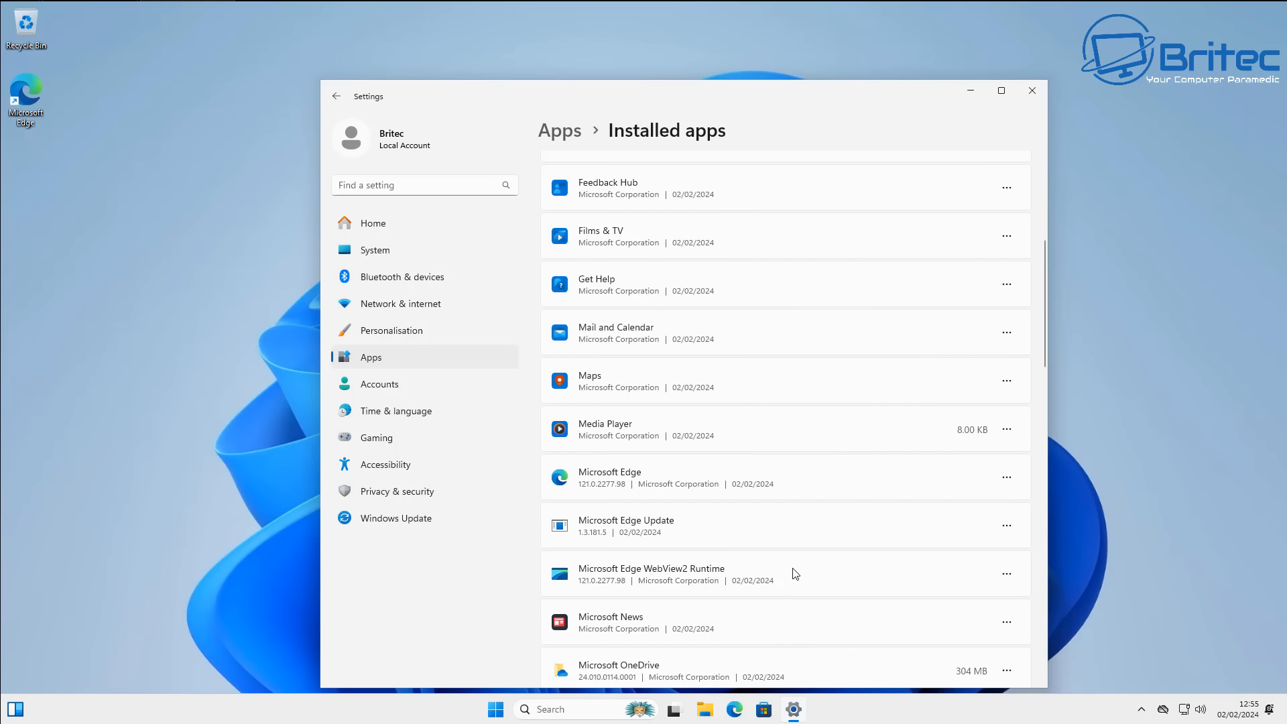
left_click(1007, 573)
left_click(468, 575)
left_click(1035, 96)
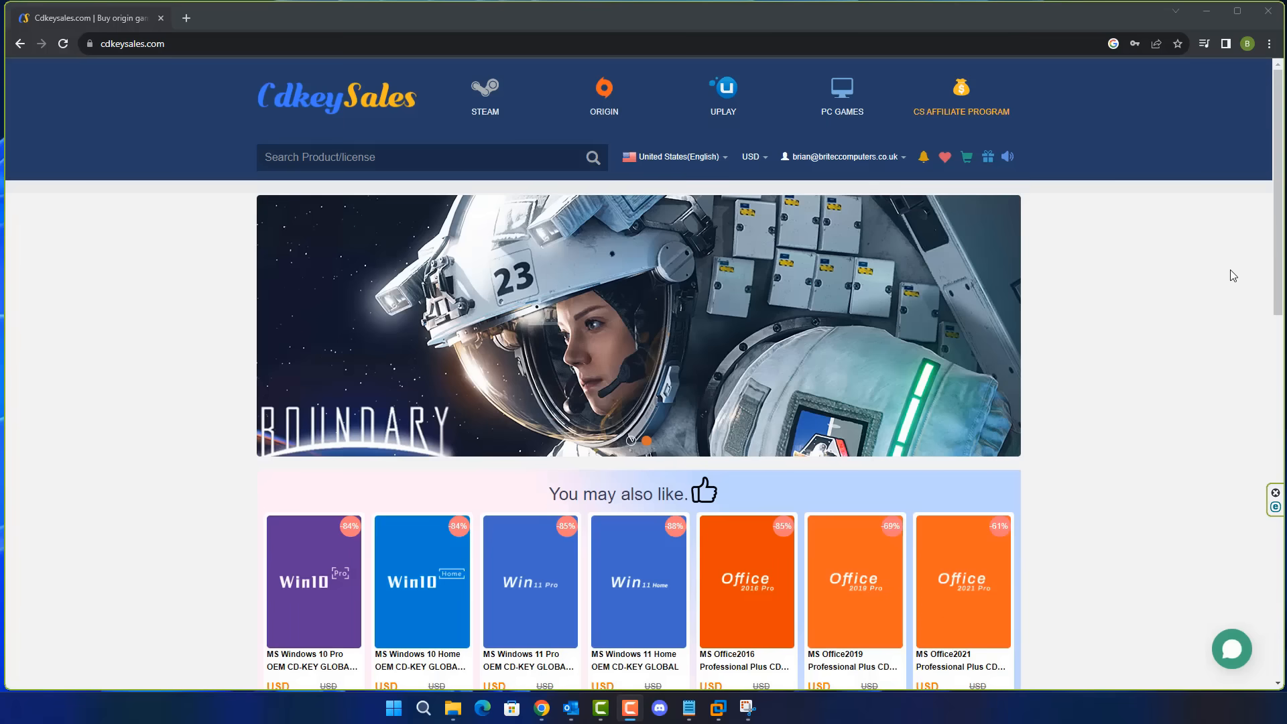
- Start a purchase of one MS Windows 10 Pro OEM CD-KEY GLOBAL-Lifetime on the Cdkeysales website
scroll(558, 560, "down", 1)
left_click(558, 559)
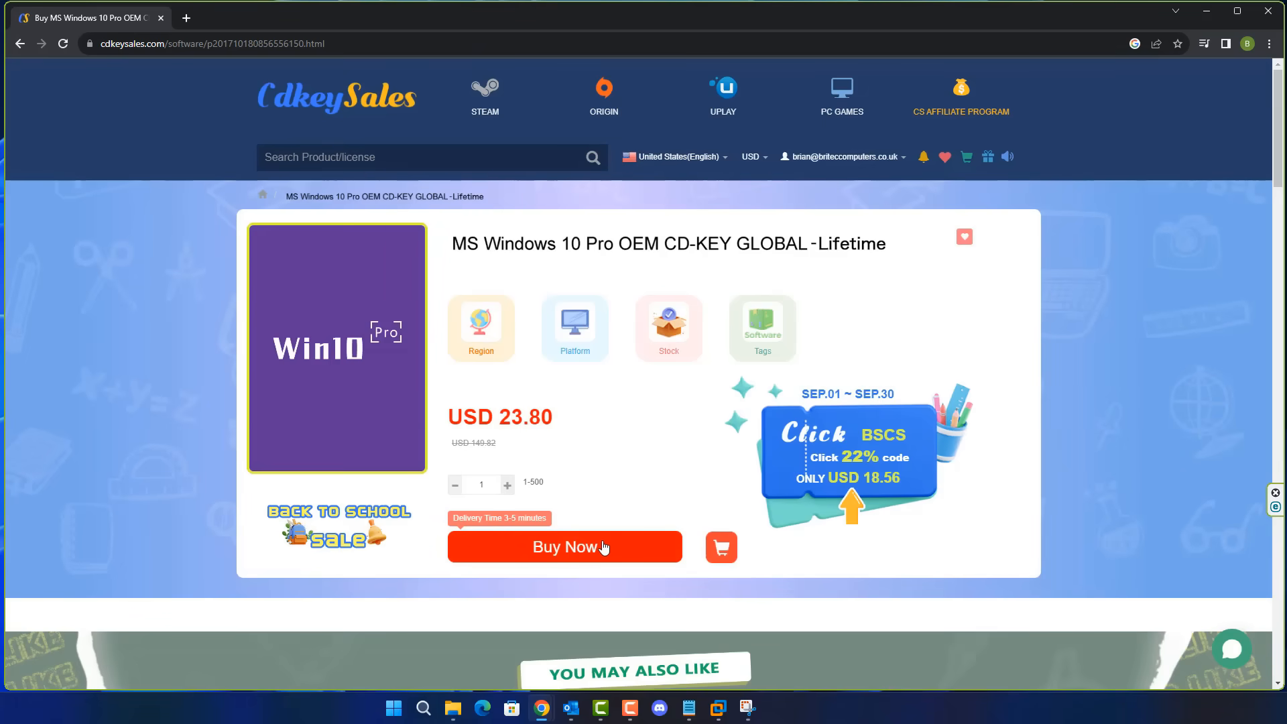
left_click(602, 548)
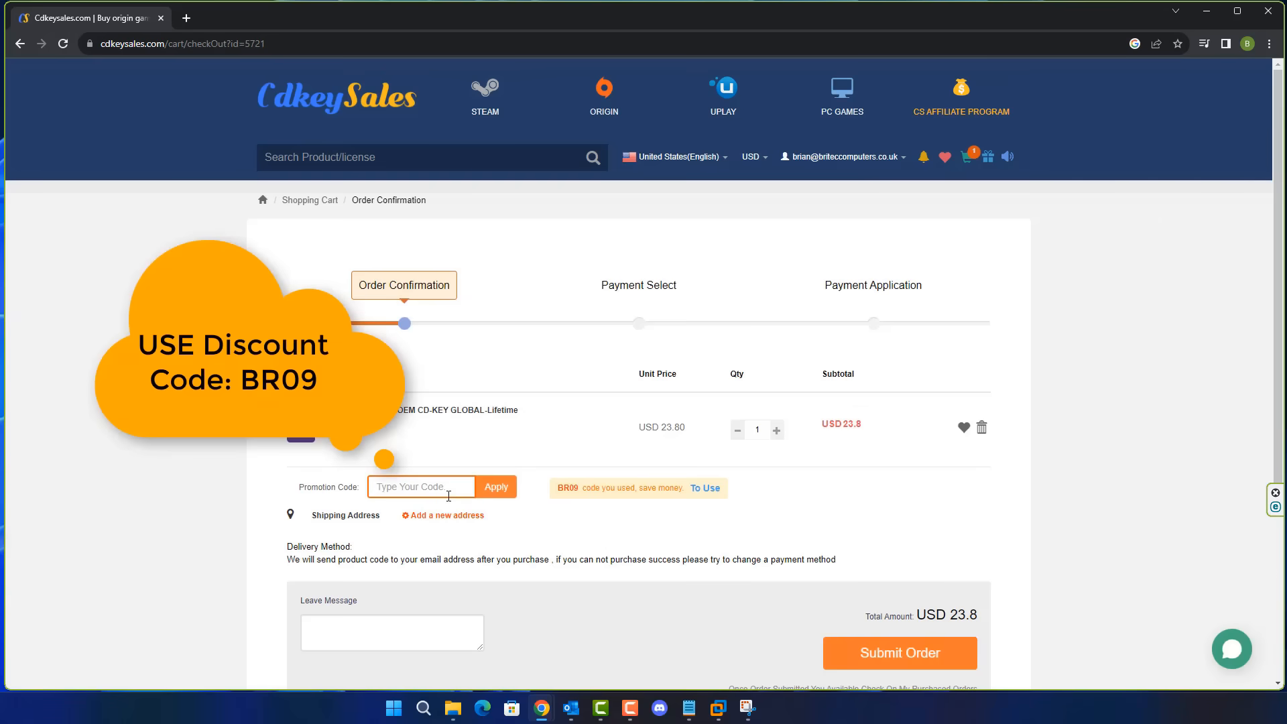
- Apply promotion code BR09 to the Windows 10 Pro order and submit the order
type("BR09")
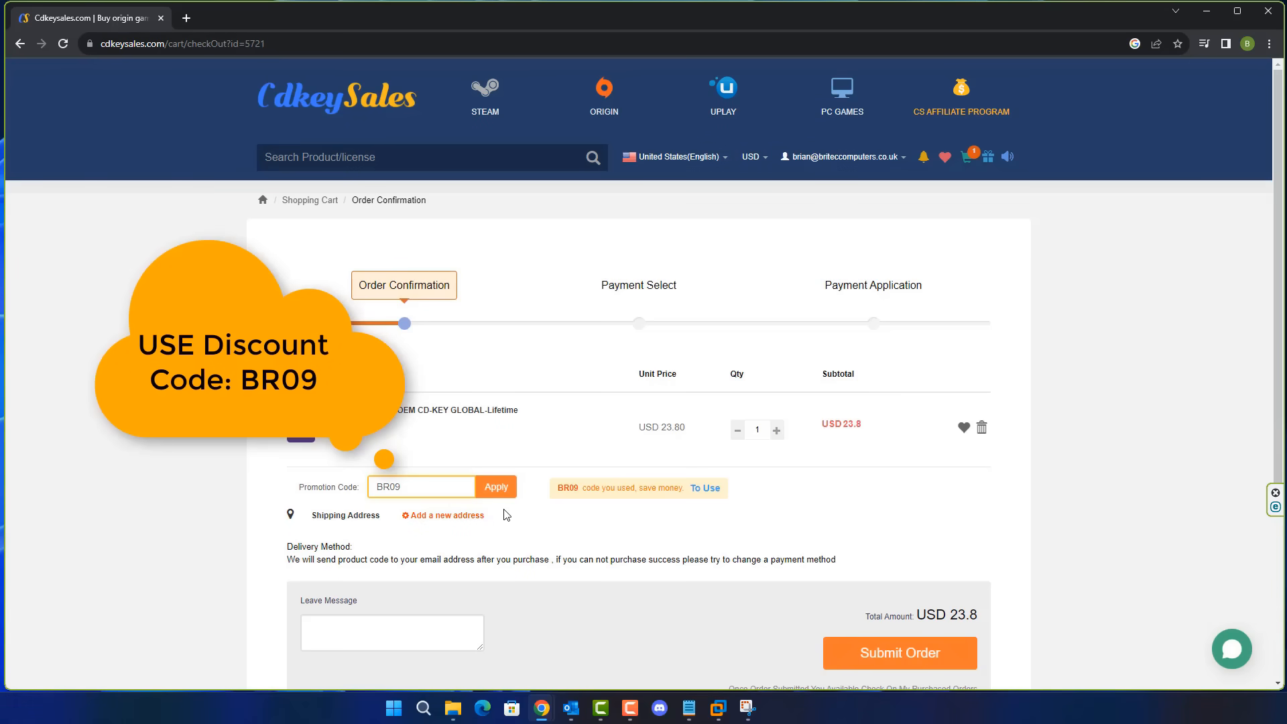
left_click(497, 488)
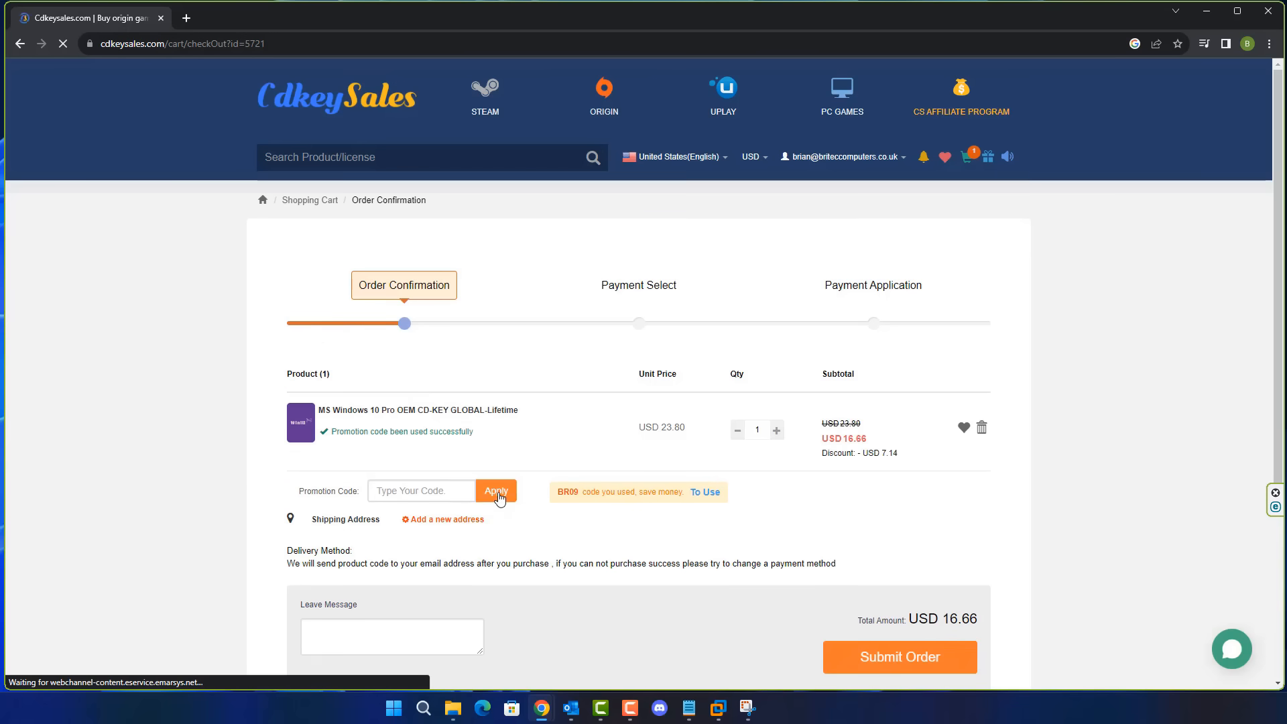
left_click(909, 662)
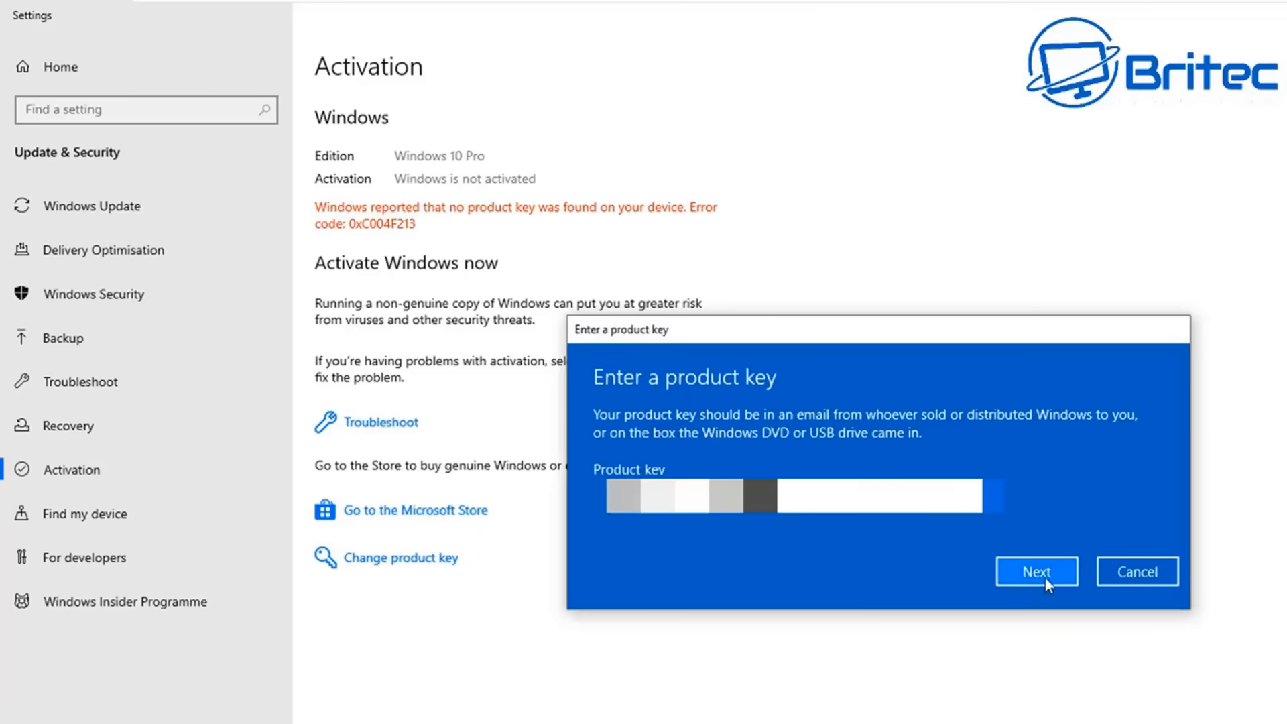
- Submit the entered product key and activate Windows 10 Pro
left_click(1045, 579)
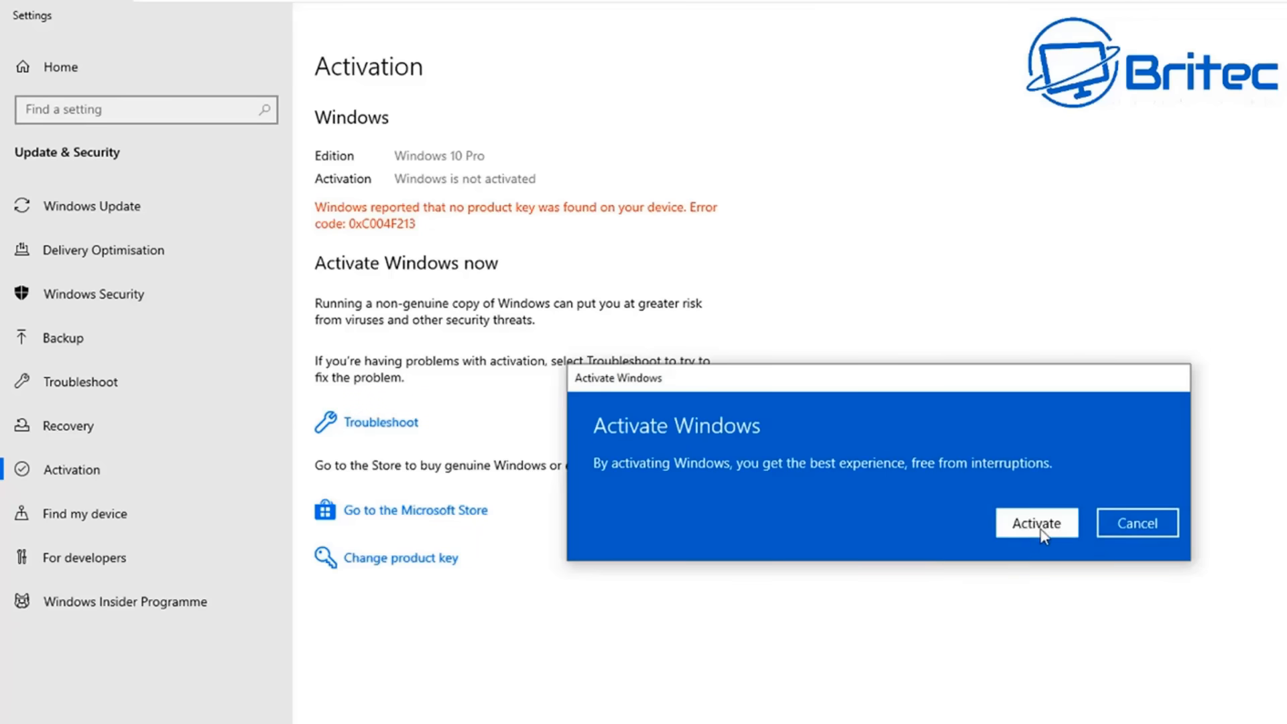
left_click(1041, 526)
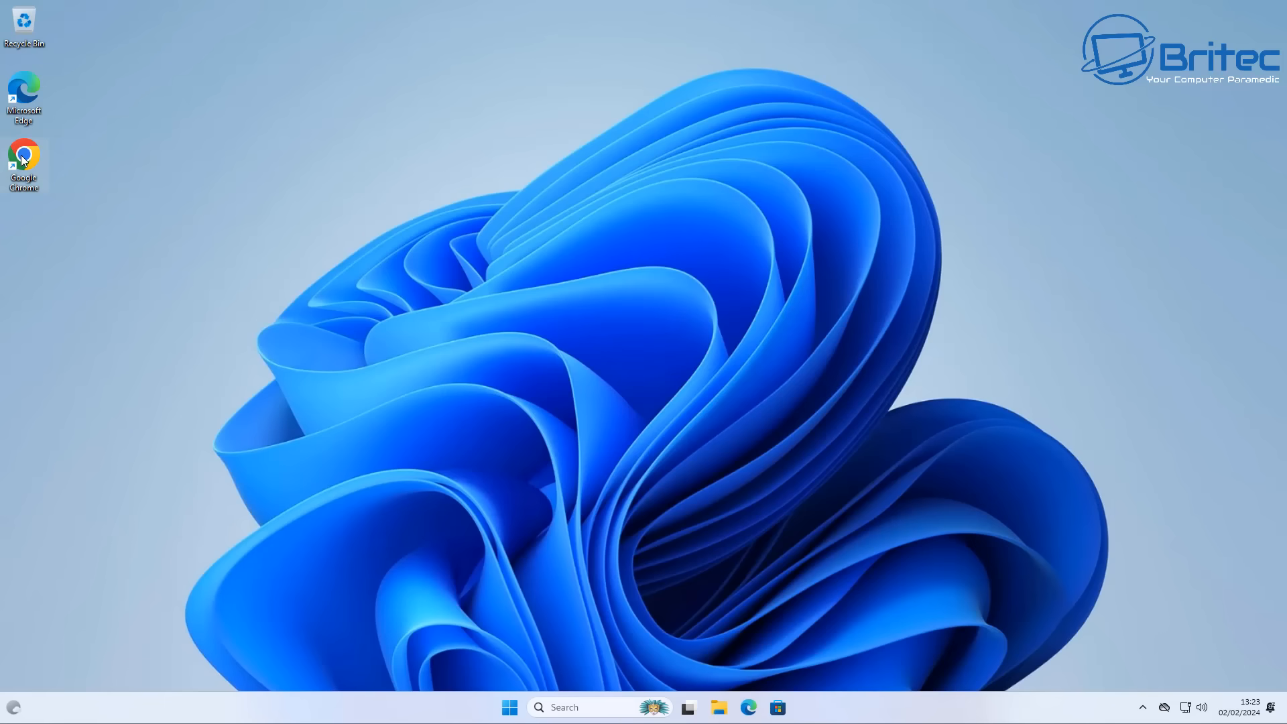
- Search Windows for "regedit", launch Registry Editor with permission granted, and move its window slightly higher on the desktop
left_click(560, 709)
type("reg")
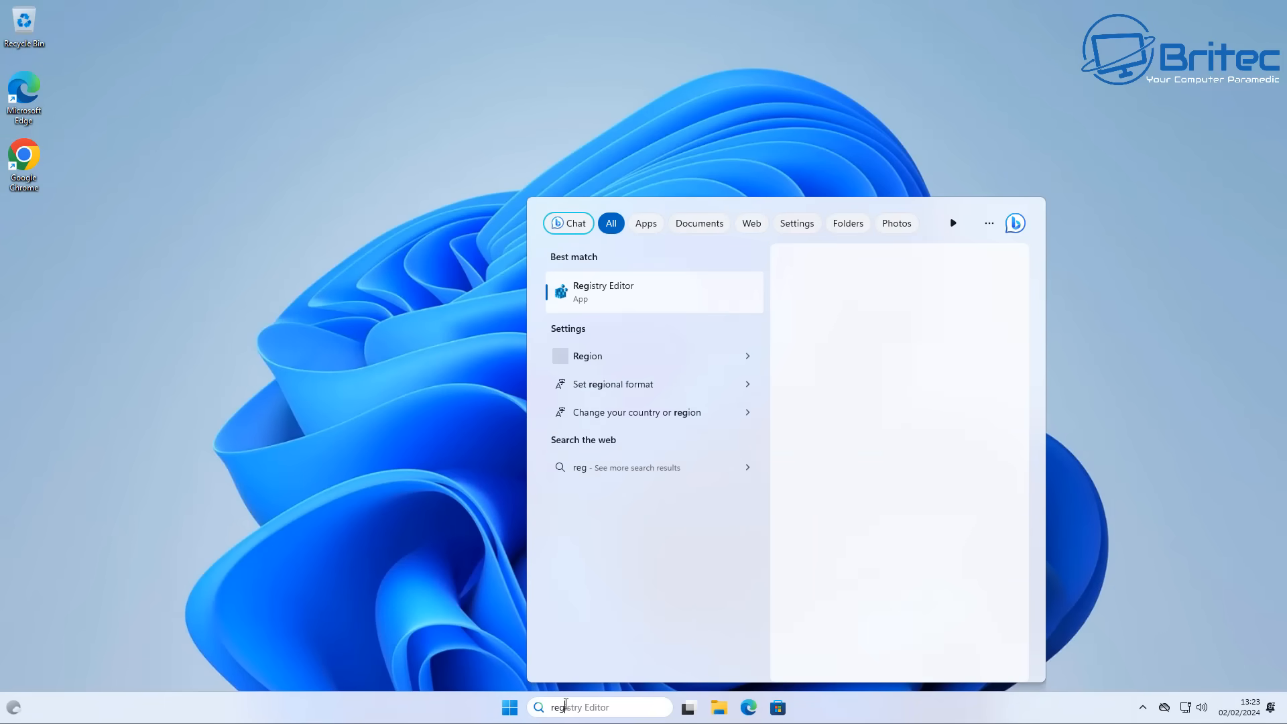
type("edit")
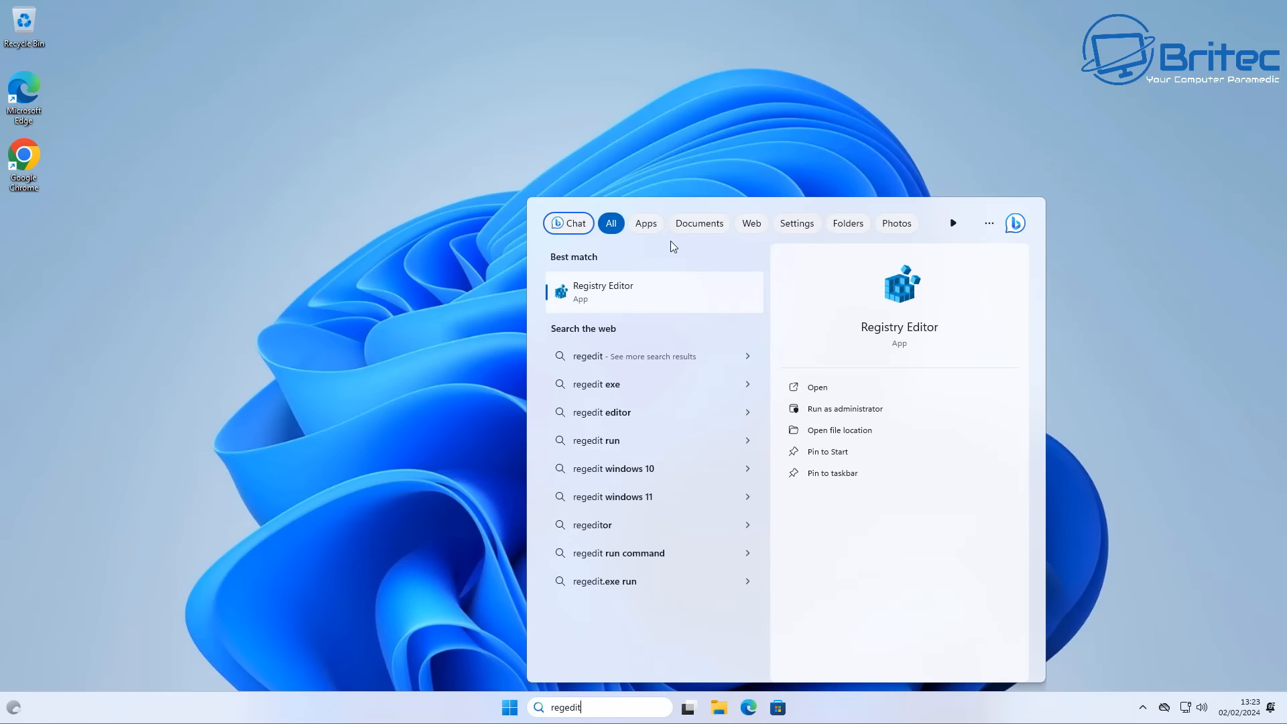
left_click(635, 305)
left_click(602, 465)
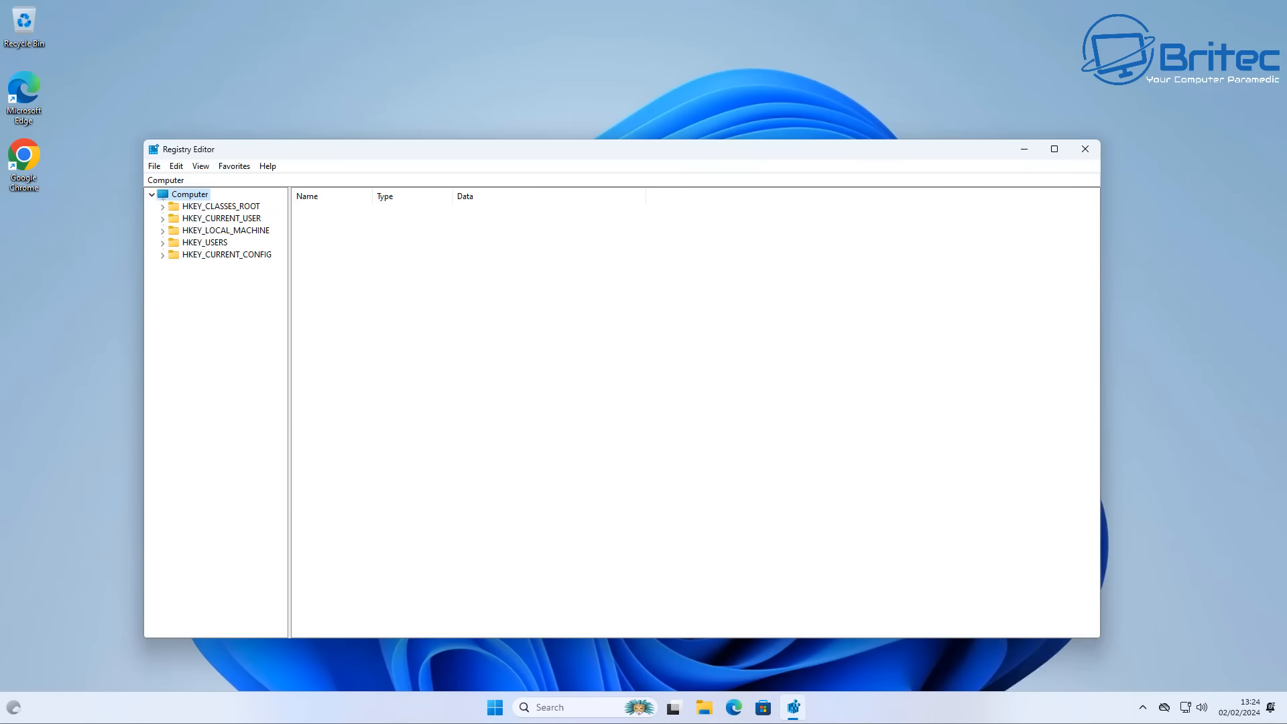
left_click_drag(917, 153, 923, 108)
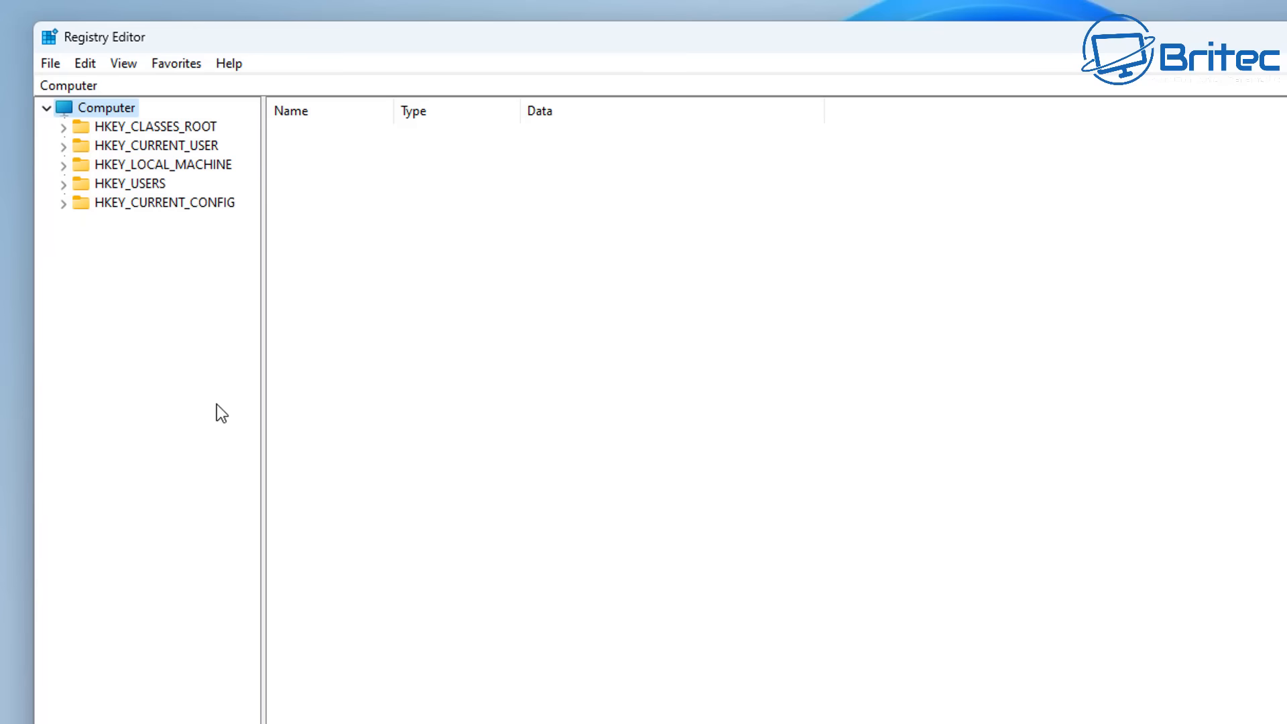
- Expand the registry key HKEY_LOCAL_MACHINE\SOFTWARE\Microsoft and widen the key tree so longer names fit
left_click(162, 165)
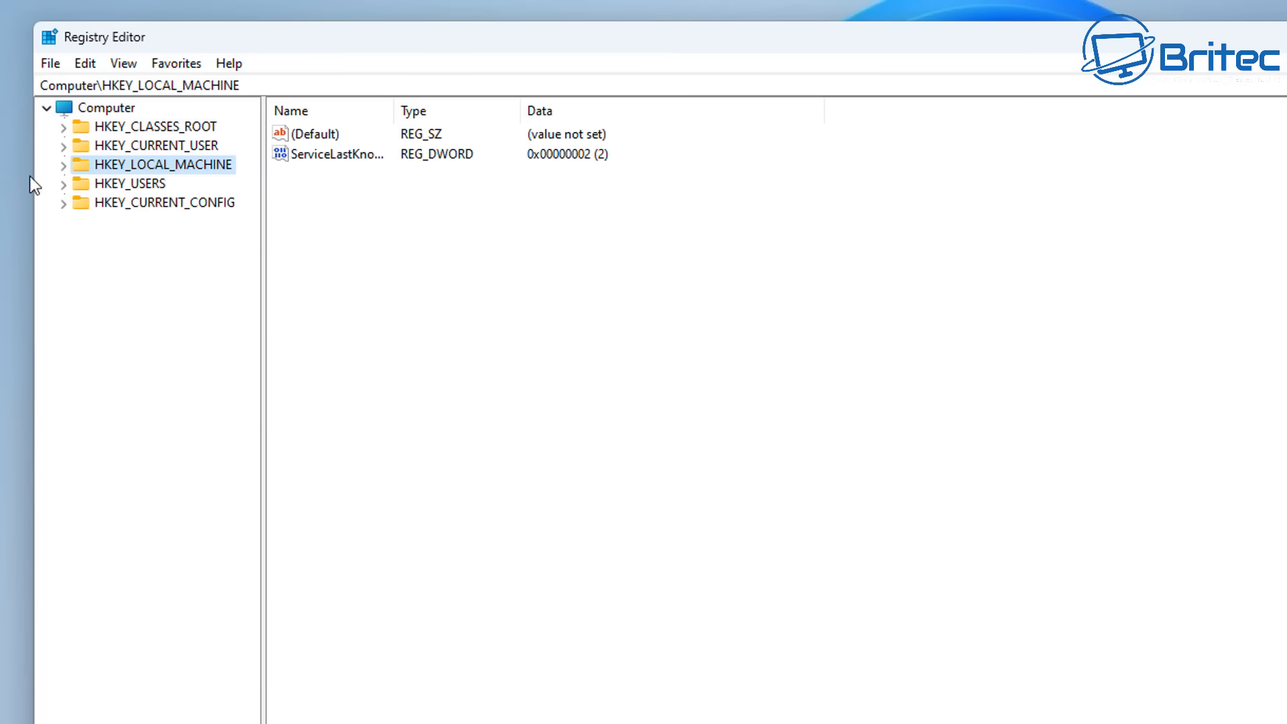
left_click(63, 166)
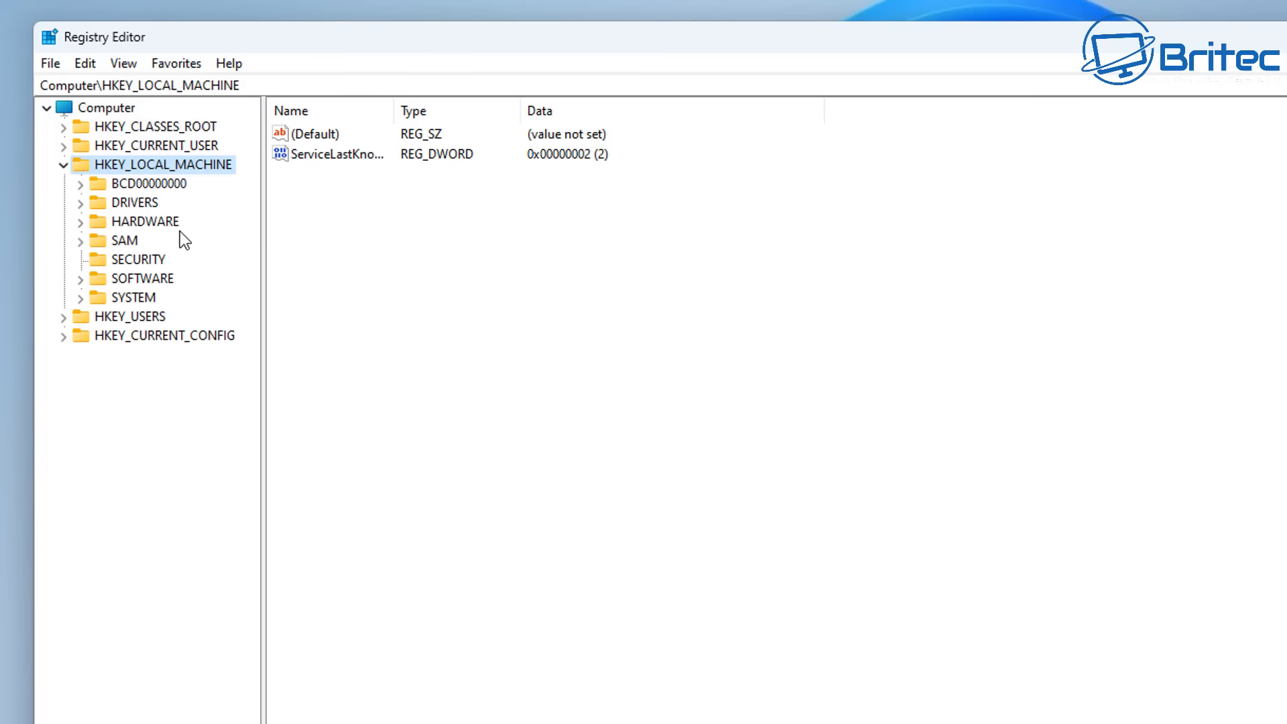
left_click(134, 282)
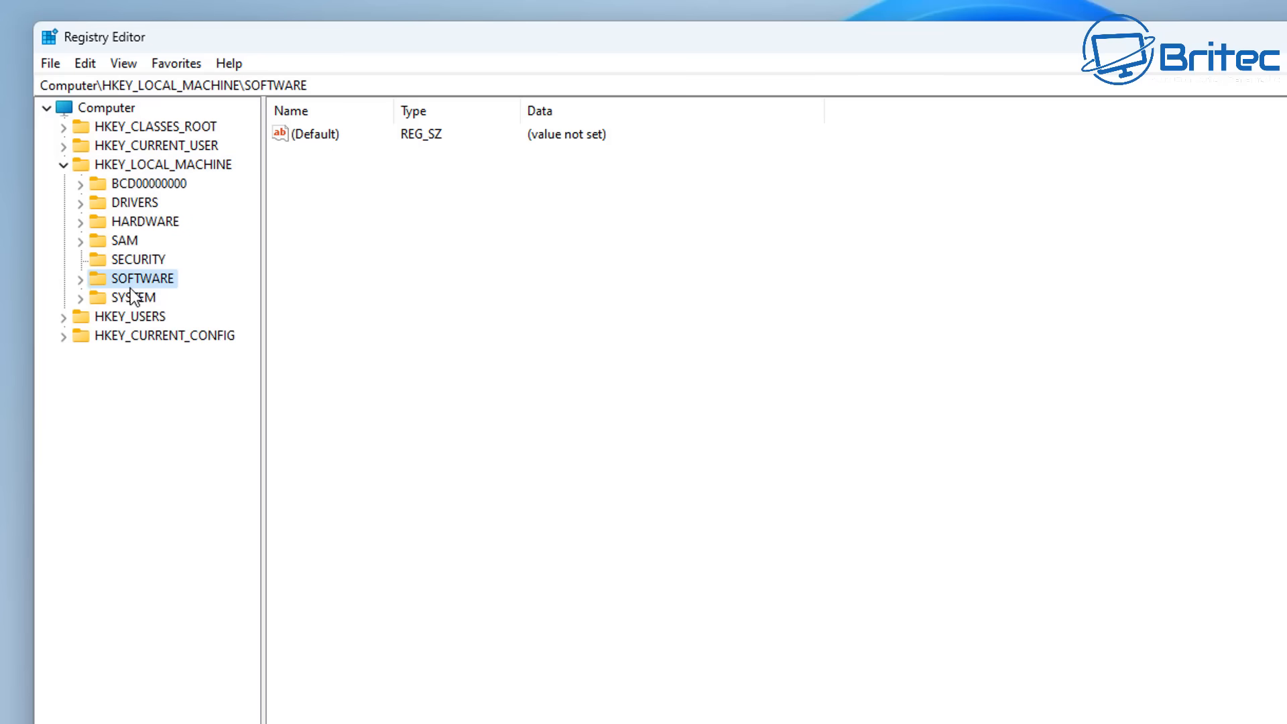
left_click(85, 282)
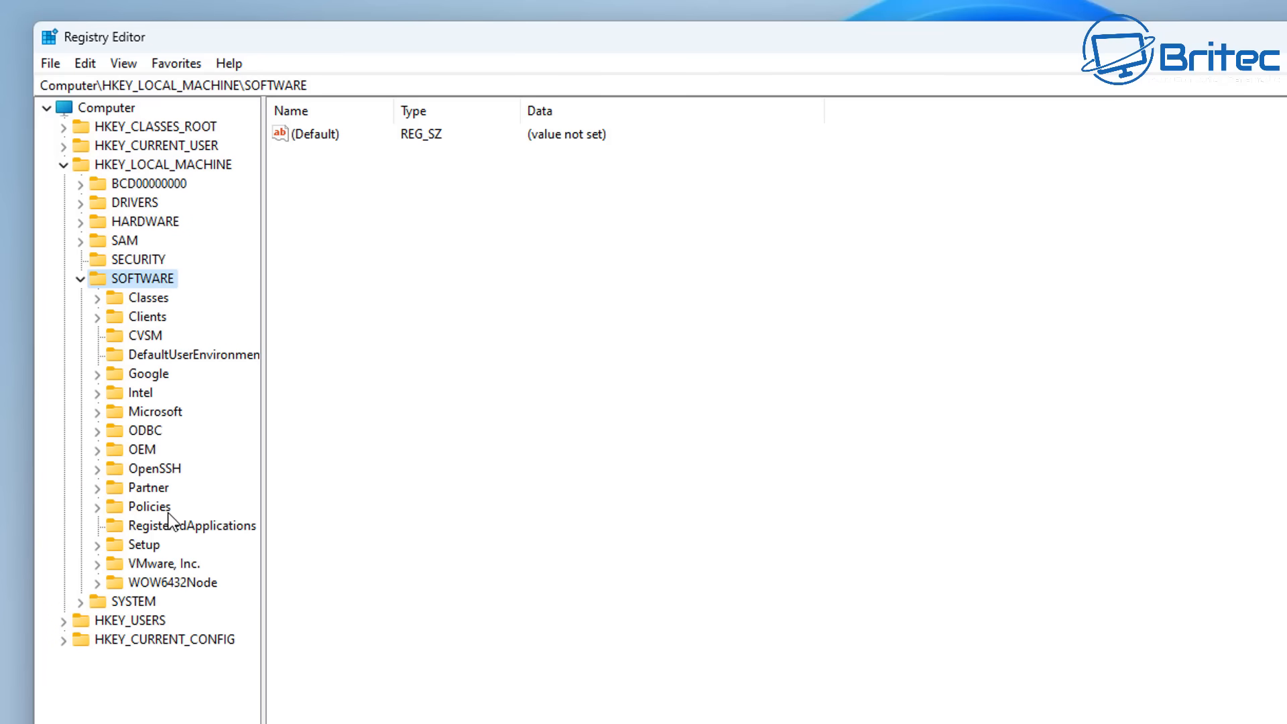
left_click(152, 417)
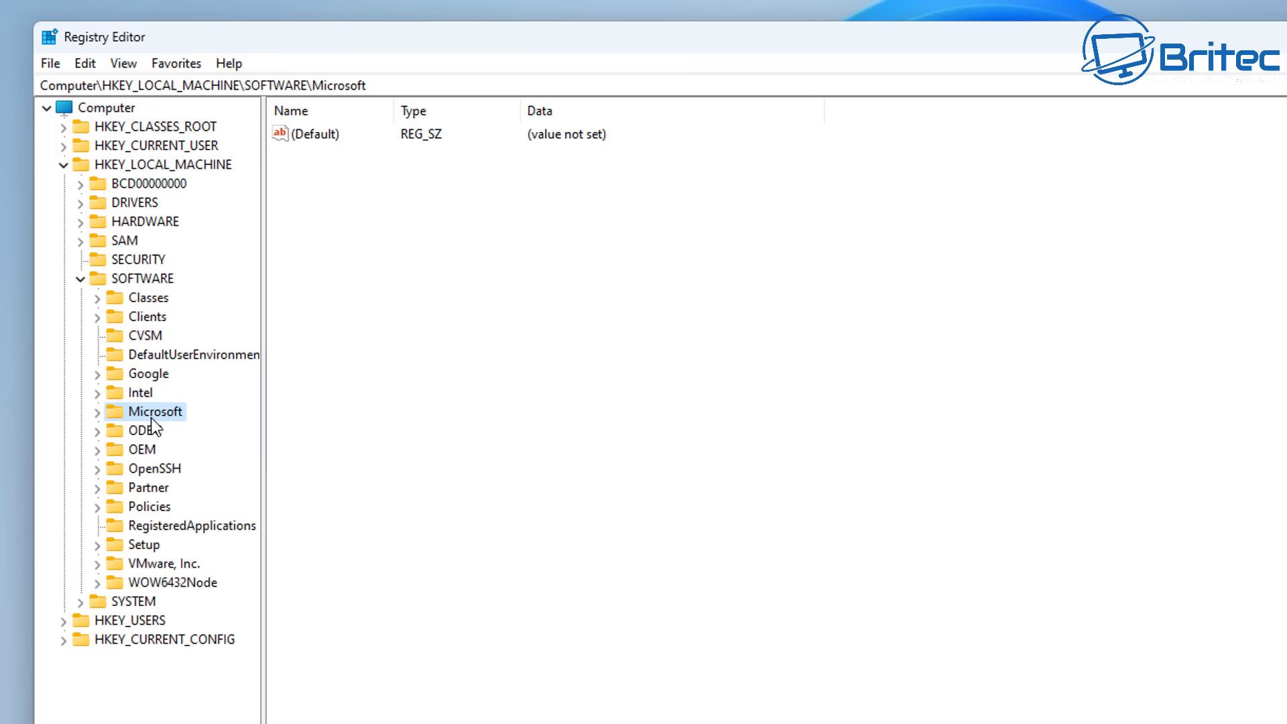
left_click(98, 412)
left_click_drag(263, 308, 341, 307)
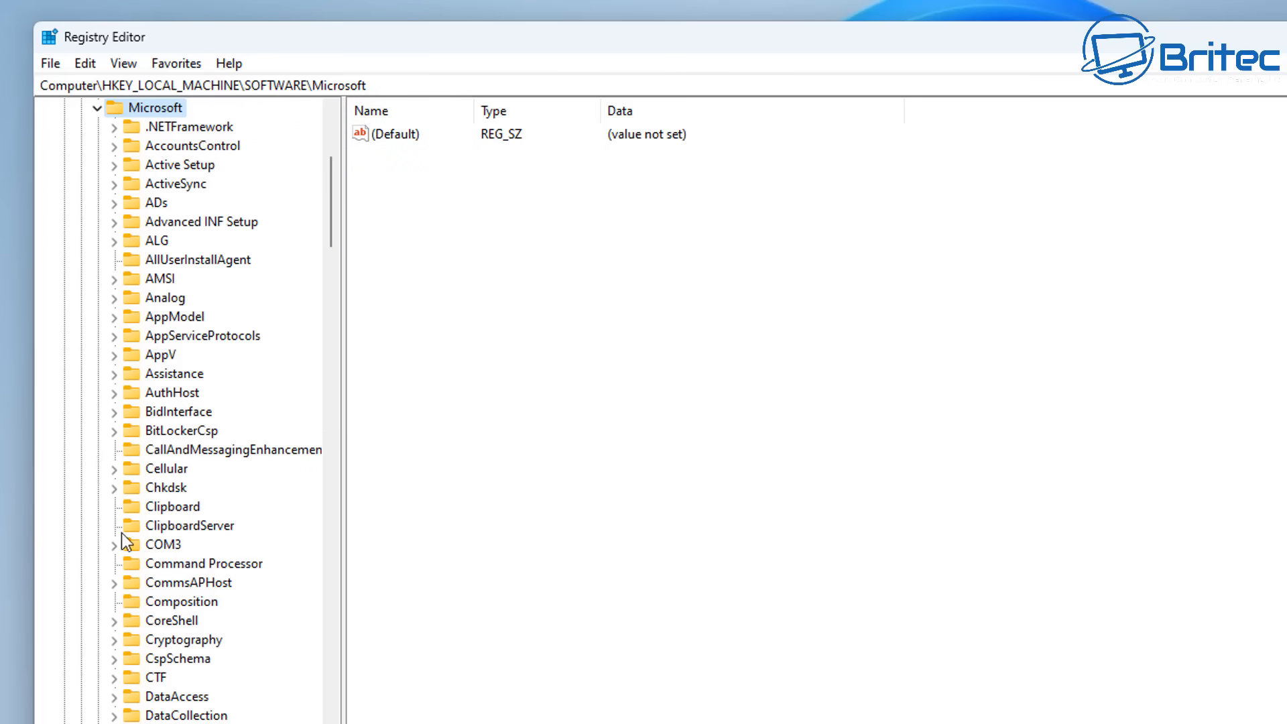
- Expand the Windows\CurrentVersion key beneath the Microsoft key
scroll(175, 653, "down", 18)
scroll(175, 653, "down", 20)
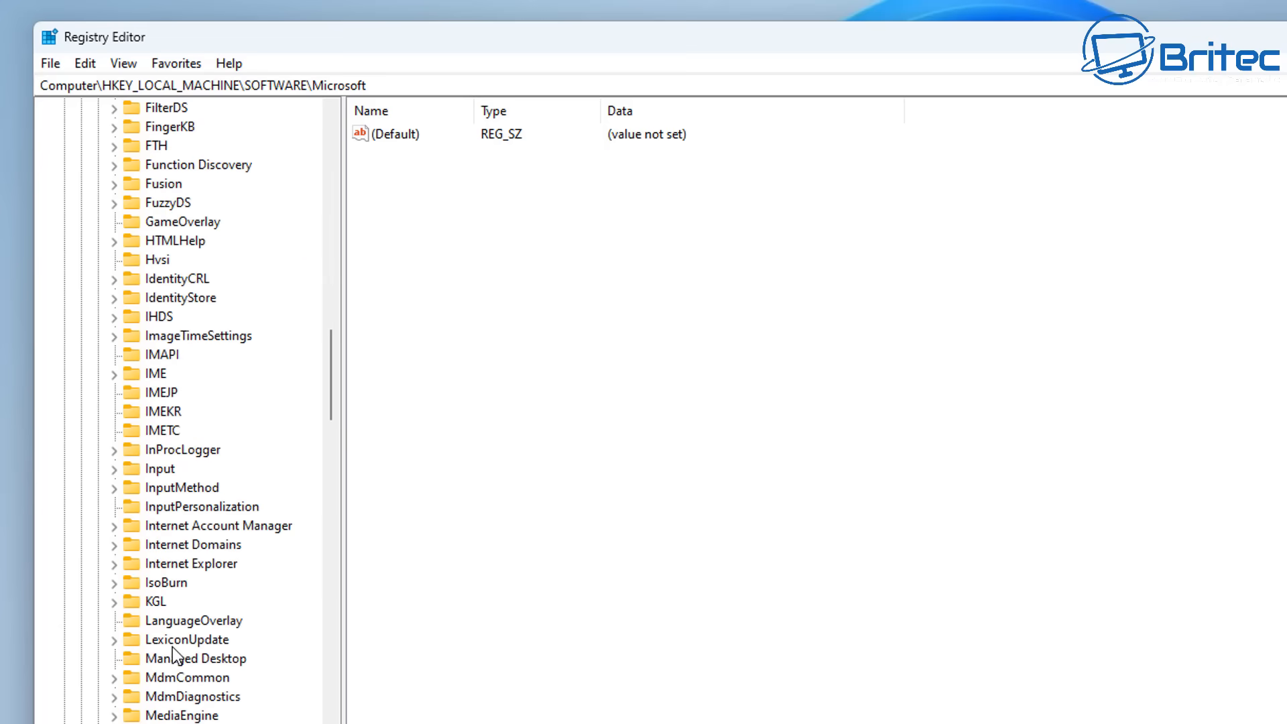
scroll(169, 640, "down", 15)
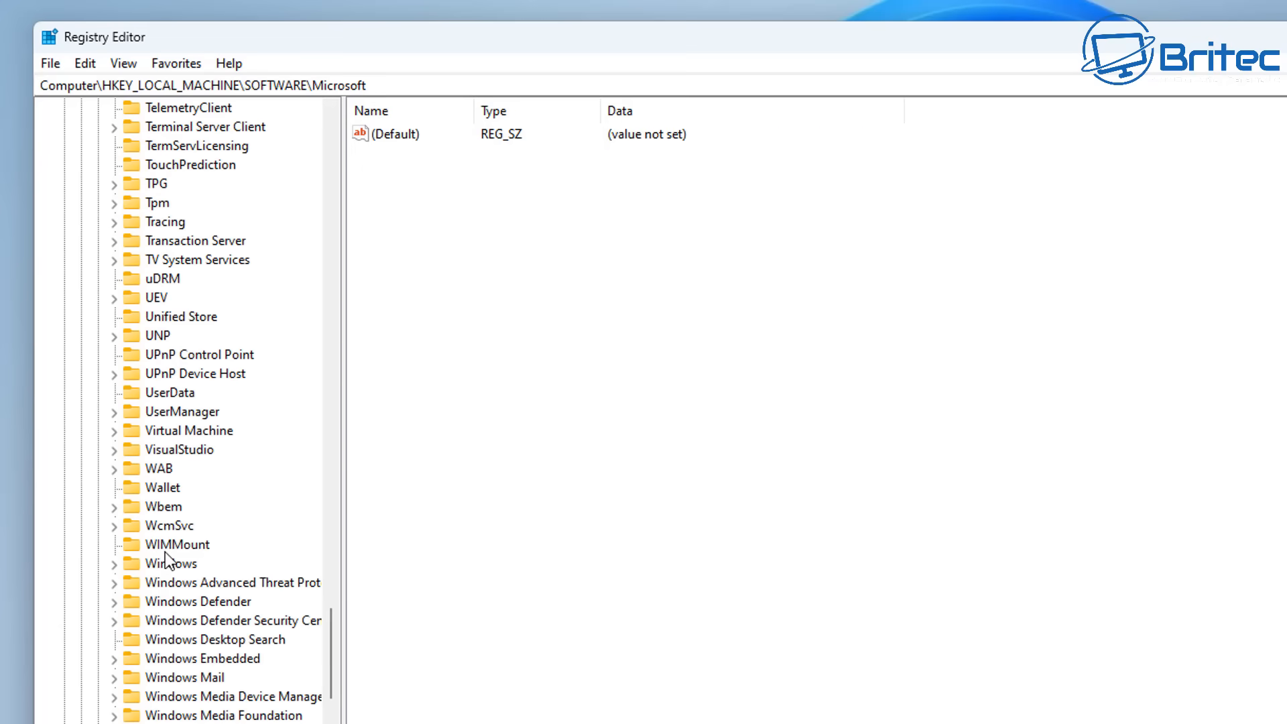
scroll(169, 640, "down", 2)
left_click(169, 451)
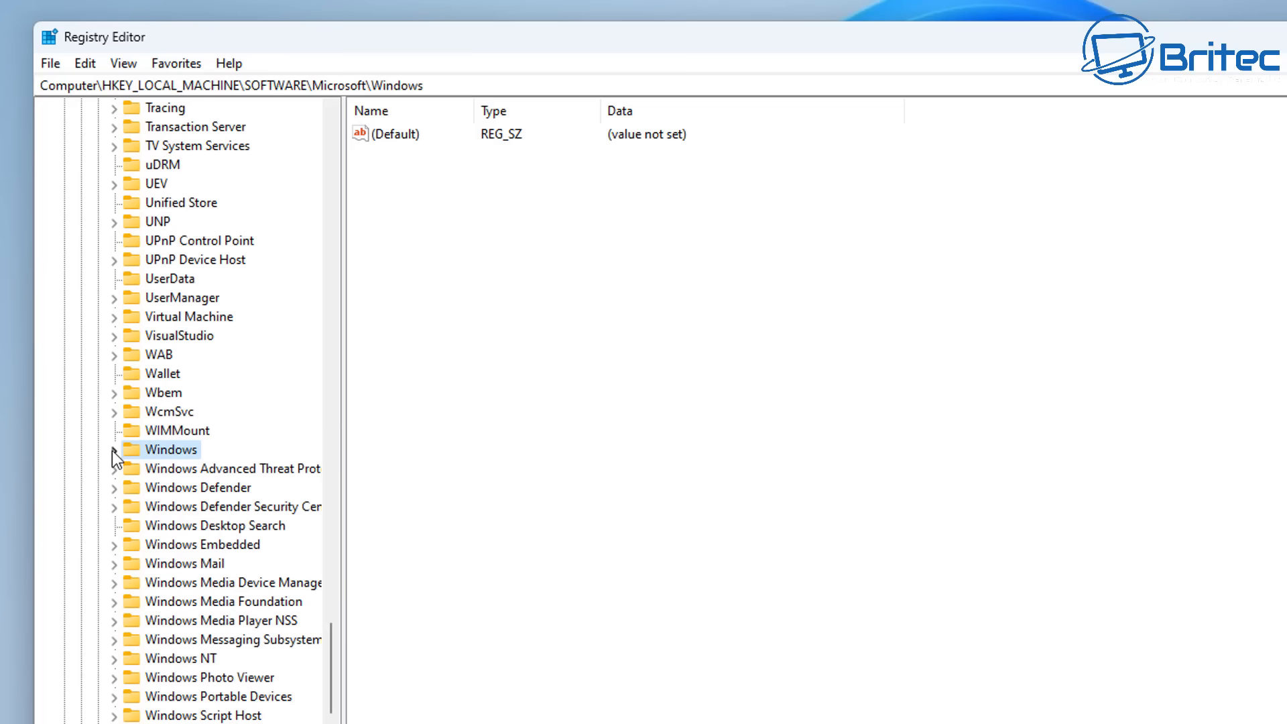
left_click(114, 450)
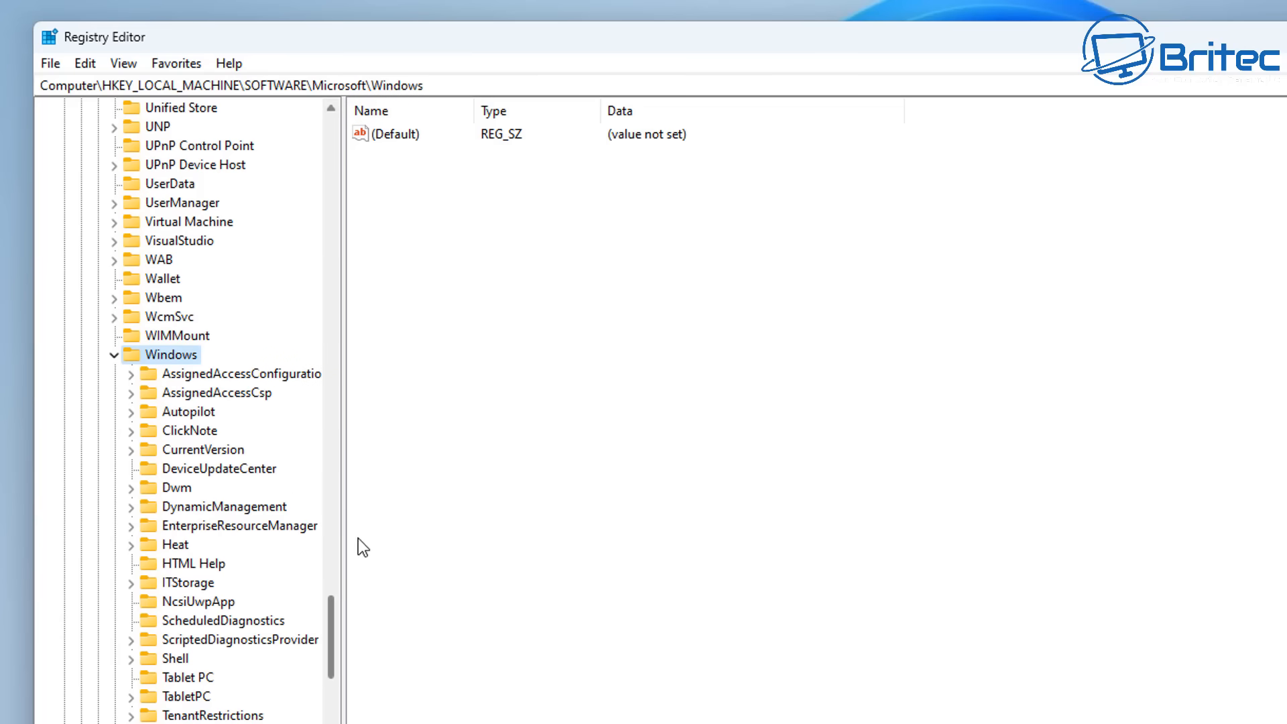
left_click(215, 450)
left_click(130, 450)
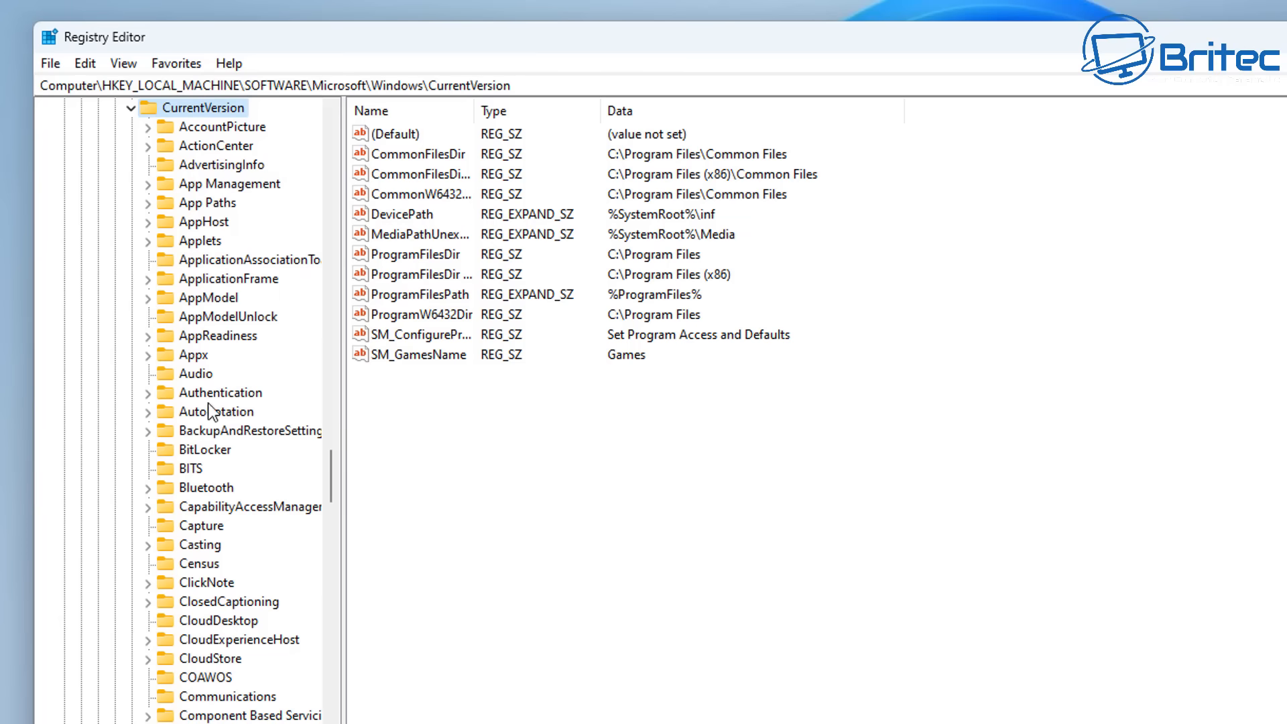
- Expand the Control Panel key under CurrentVersion and select its DeviceRegion subkey
scroll(208, 456, "down", 3)
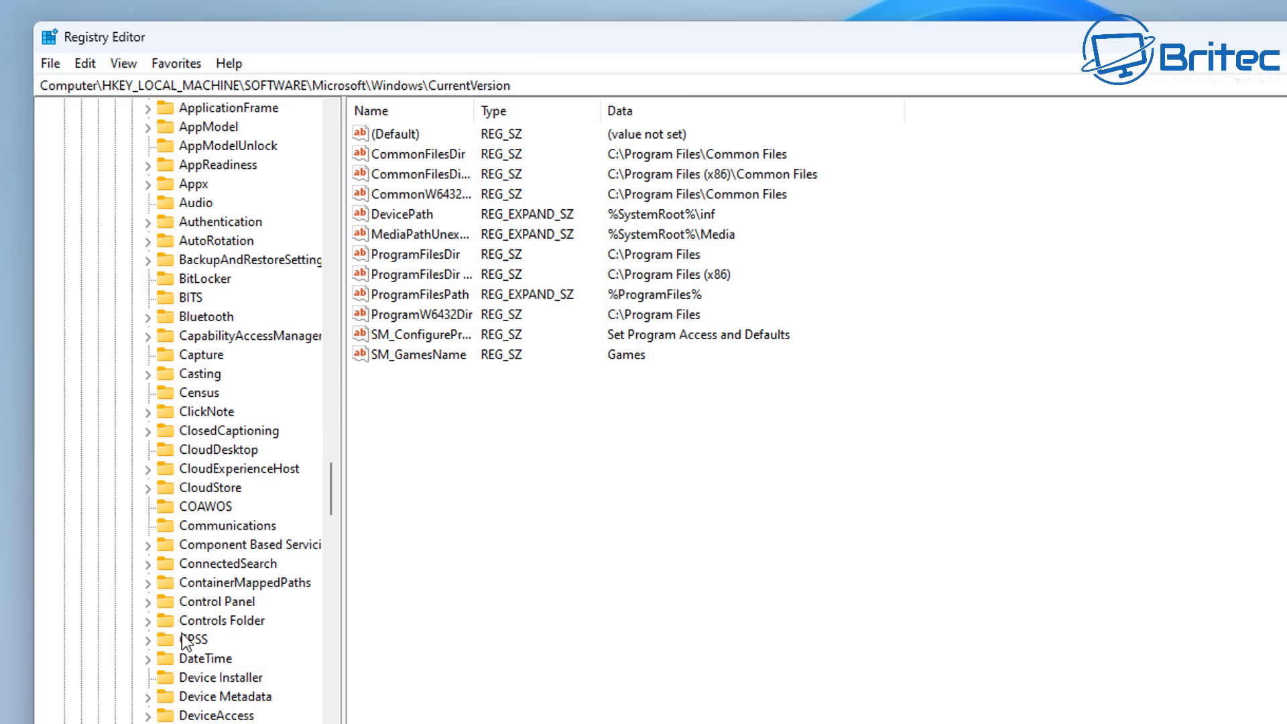
left_click(187, 602)
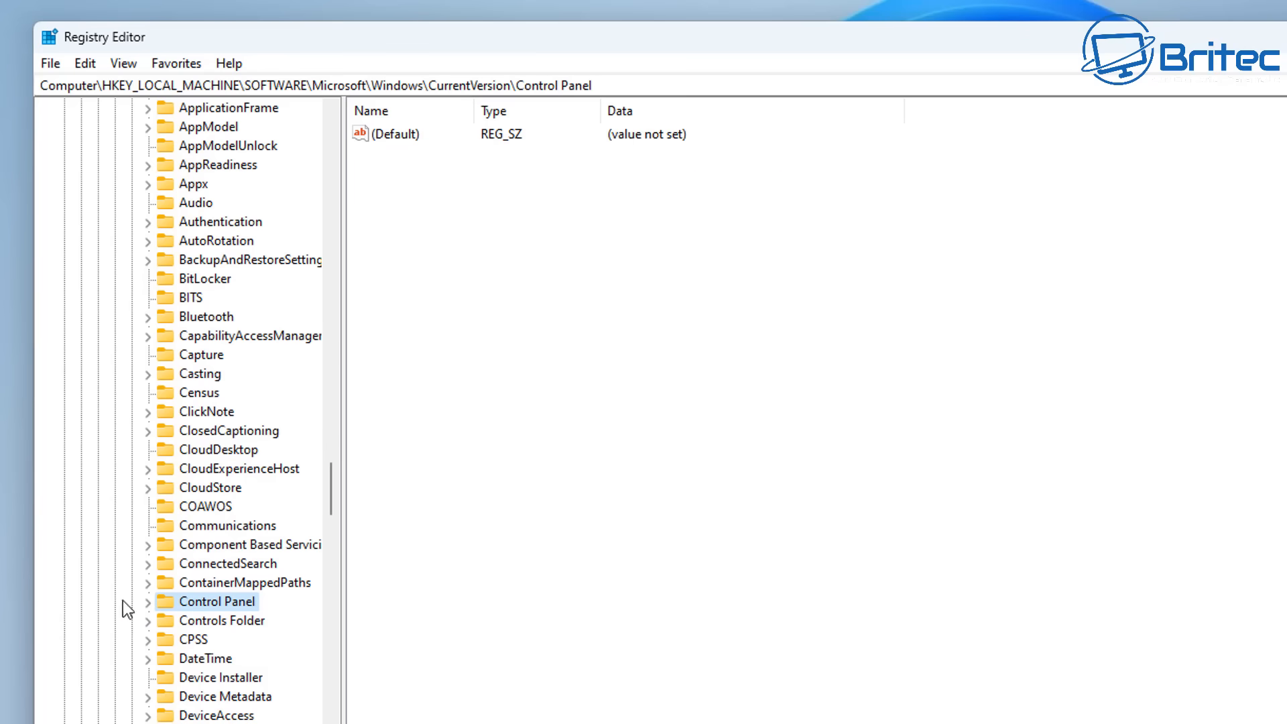
left_click(147, 601)
scroll(229, 602, "down", 3)
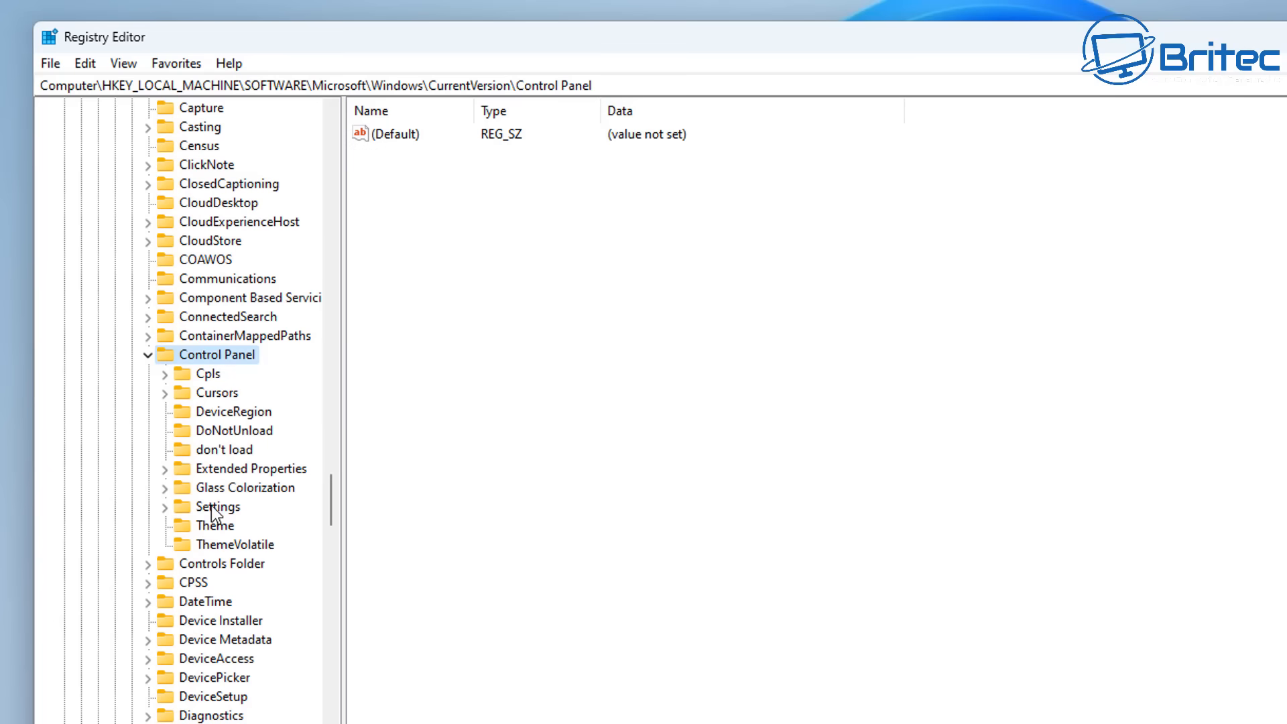
left_click(221, 410)
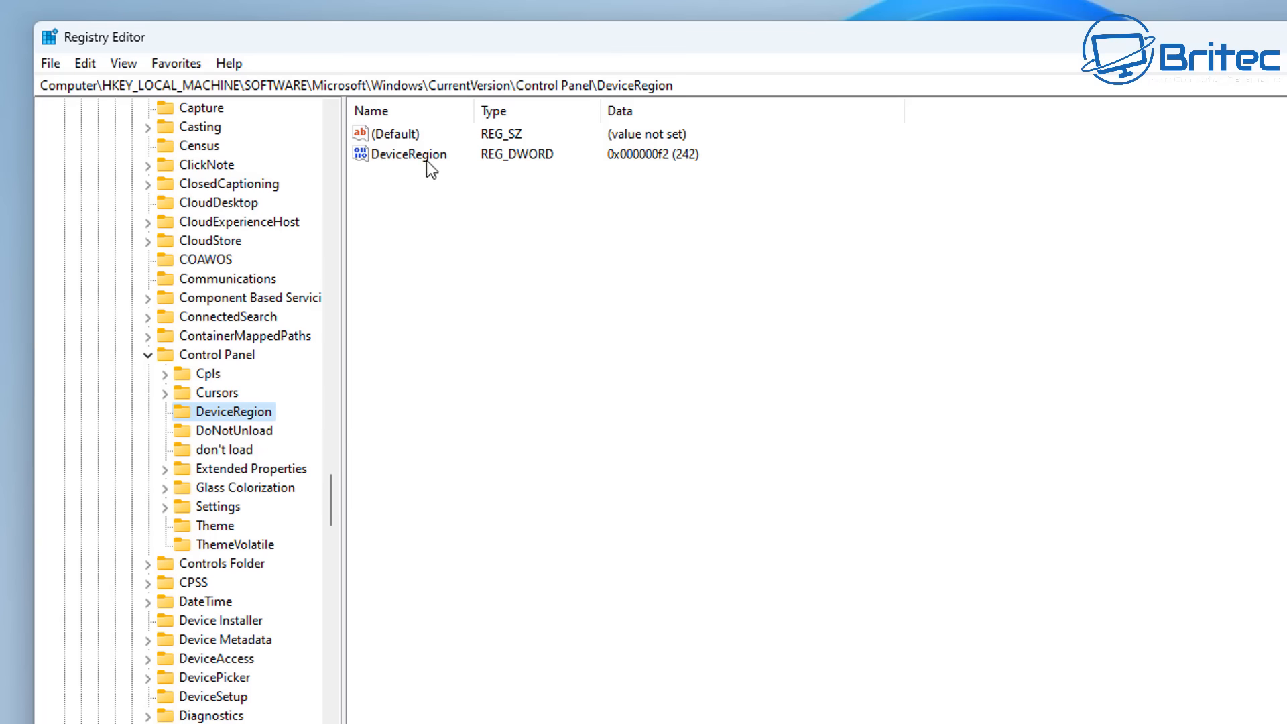
- Inspect the DeviceRegion DWORD's value data in decimal base and close its editor without saving
left_click(445, 157)
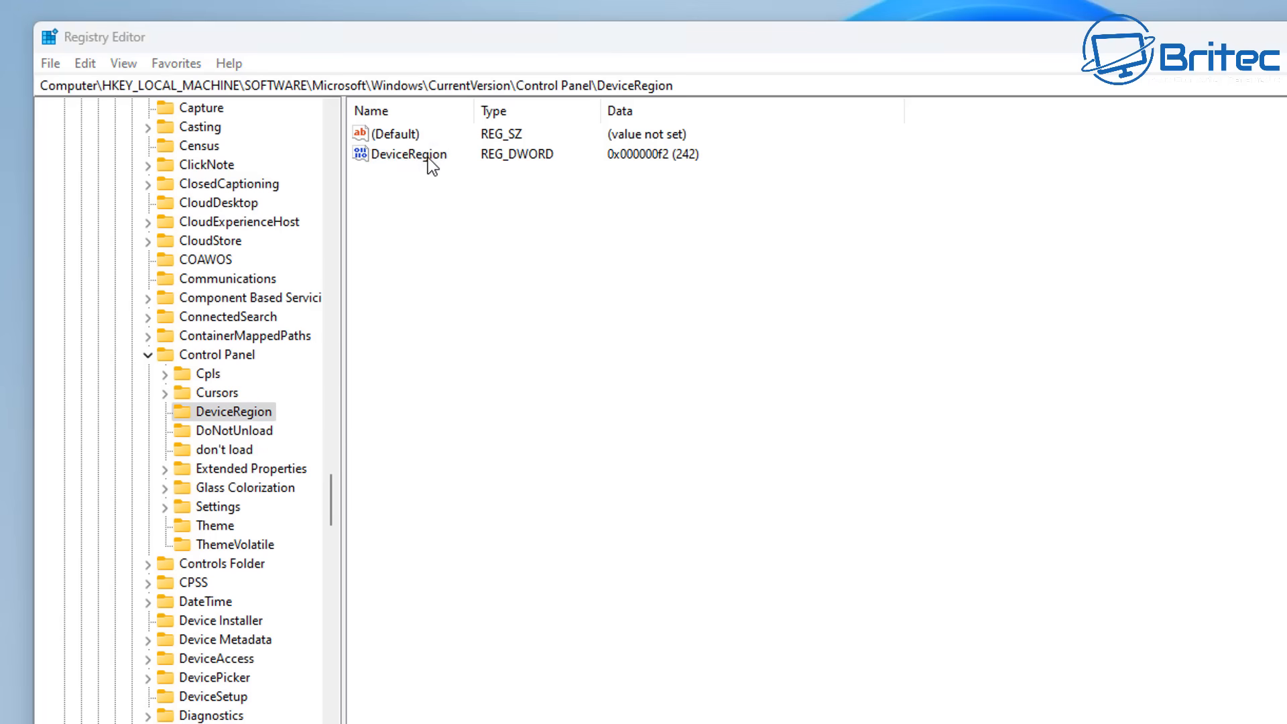
double_click(428, 158)
left_click_drag(315, 149, 593, 220)
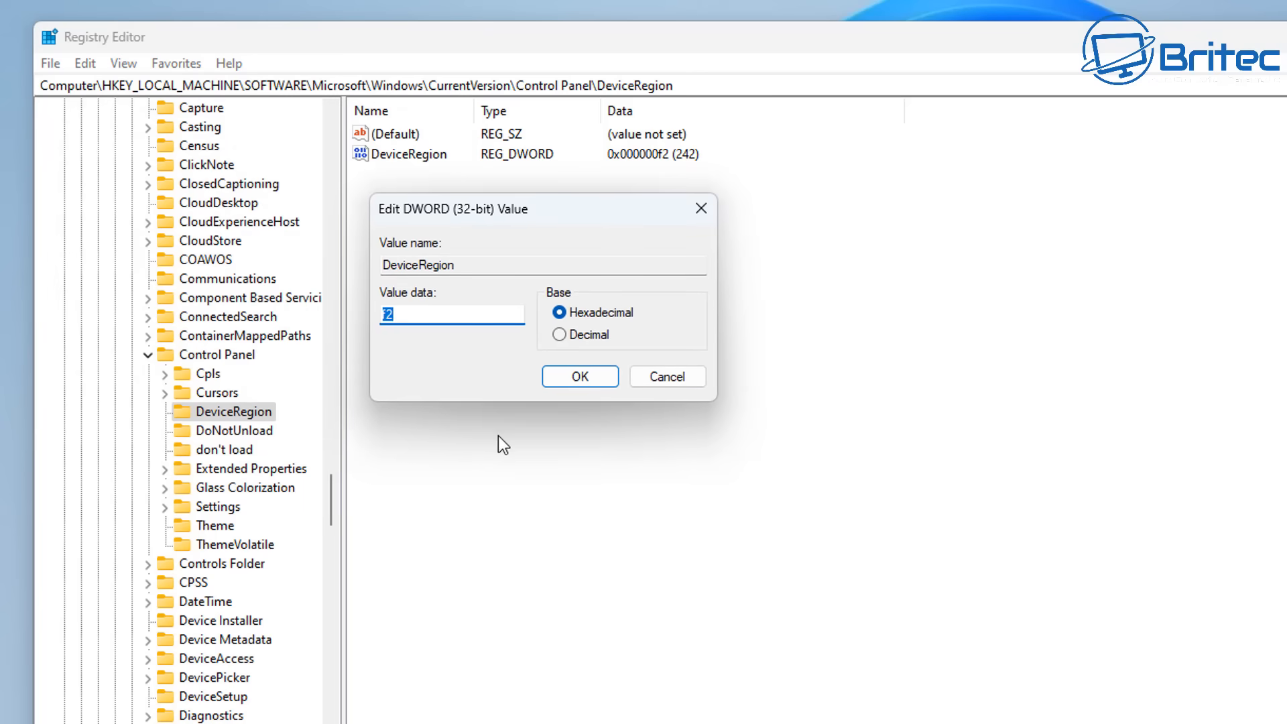
left_click(410, 313)
left_click_drag(425, 314, 292, 302)
left_click(561, 335)
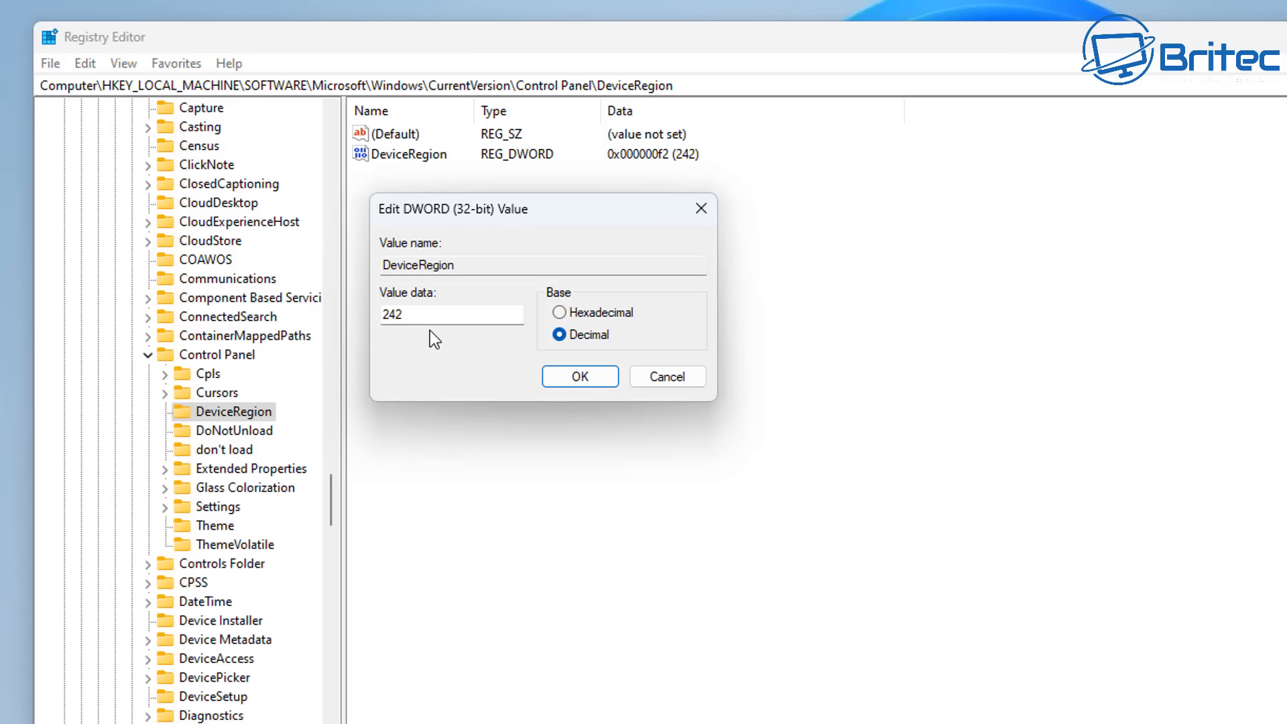
left_click_drag(440, 315, 202, 343)
left_click(657, 377)
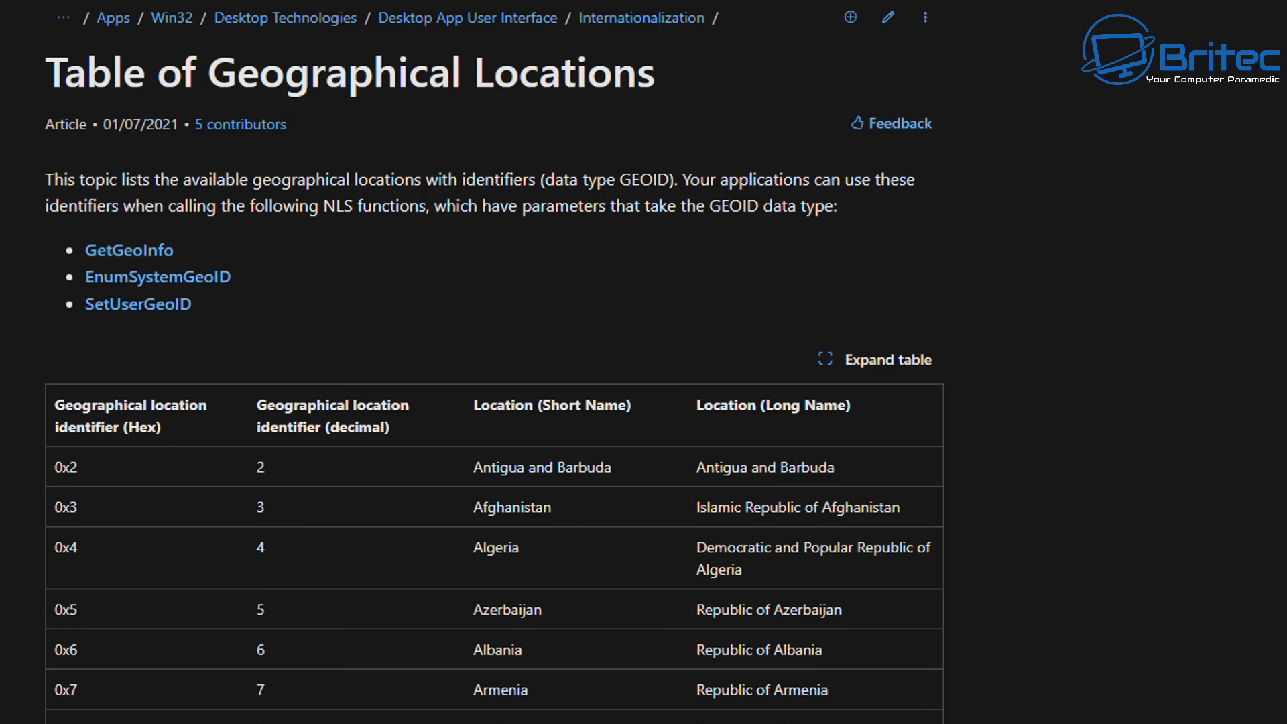
- Look up the geographical location identifiers of the United Kingdom and Germany in Microsoft's Table of Geographical Locations
middle_click(1199, 214)
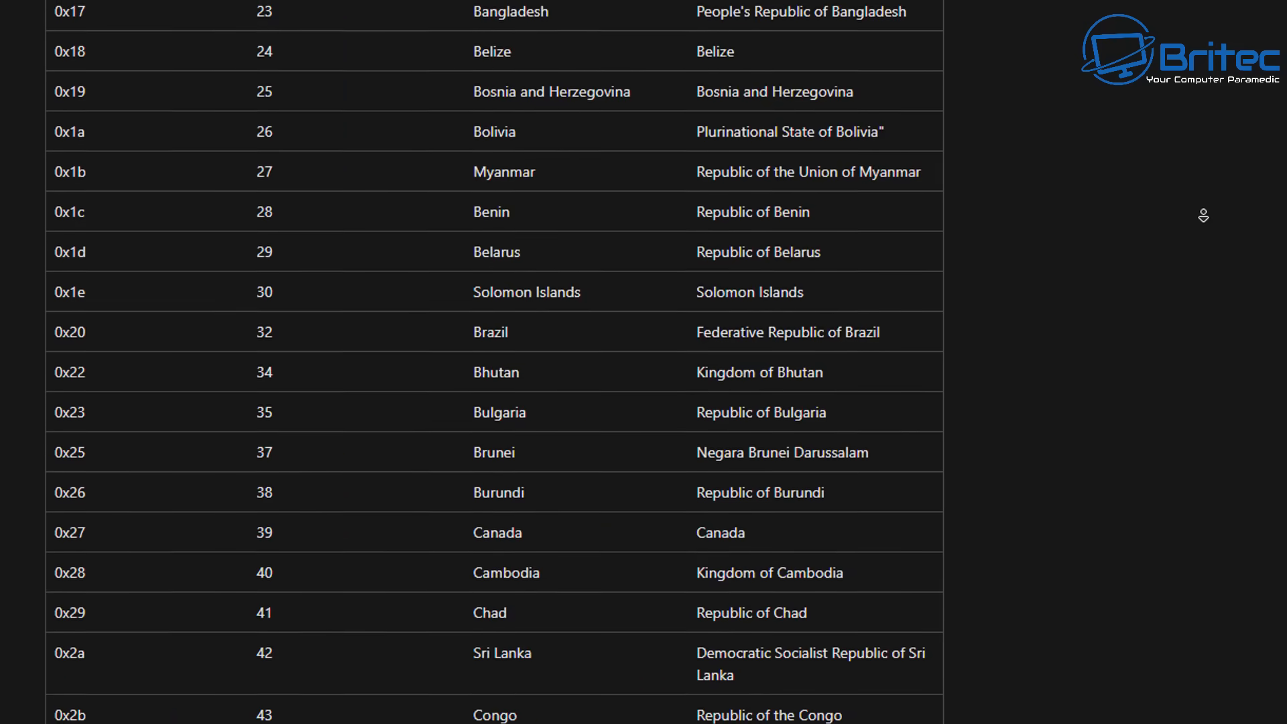
middle_click(1205, 214)
scroll(1205, 213, "down", 20)
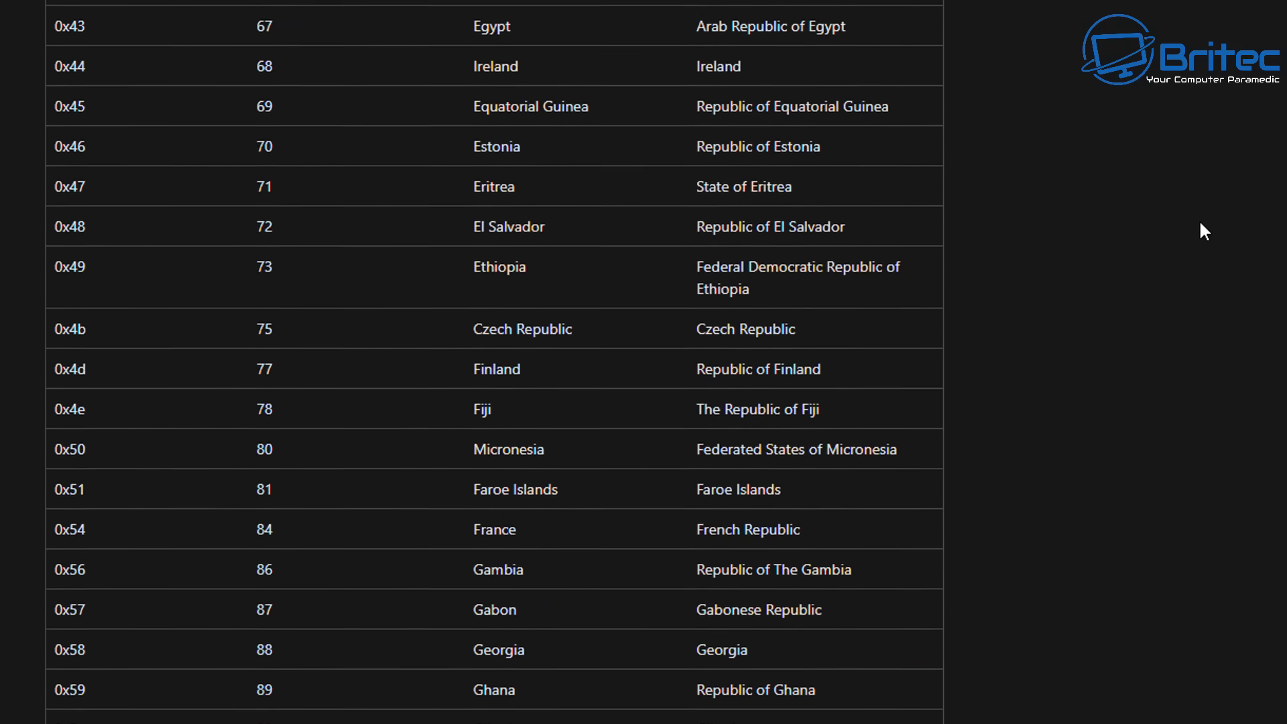
scroll(1201, 226, "down", 20)
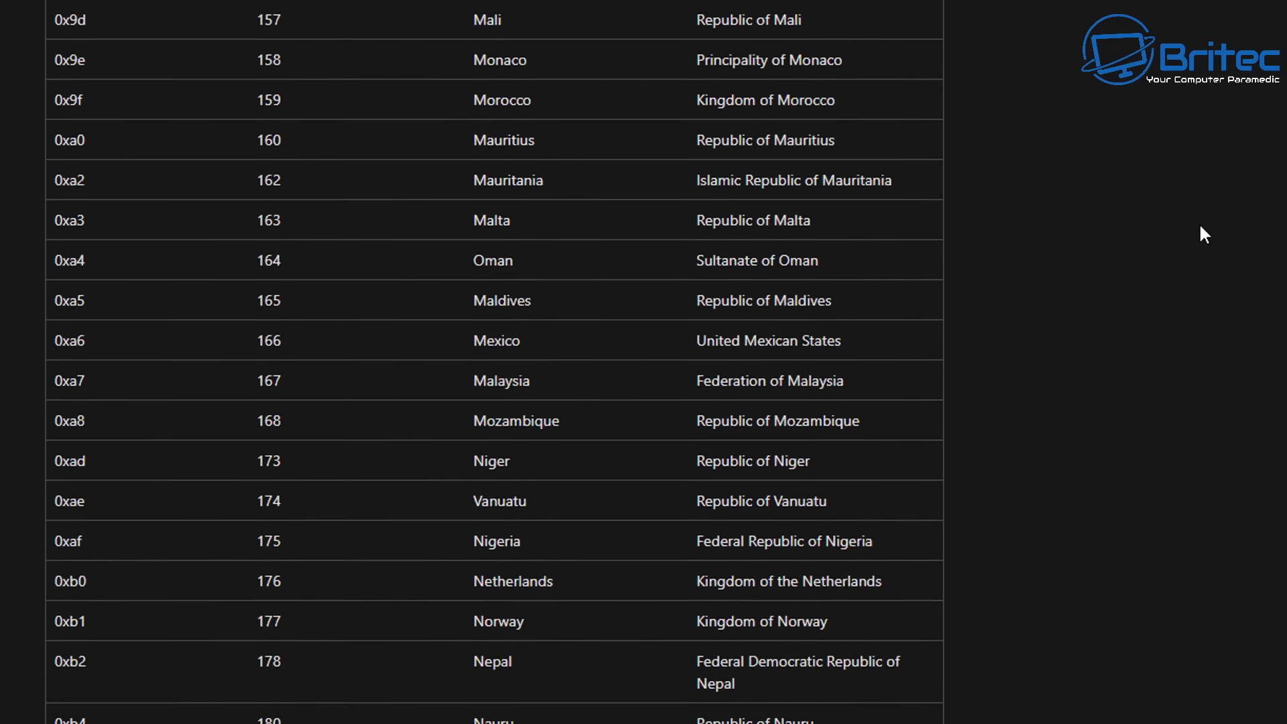
scroll(1205, 234, "down", 15)
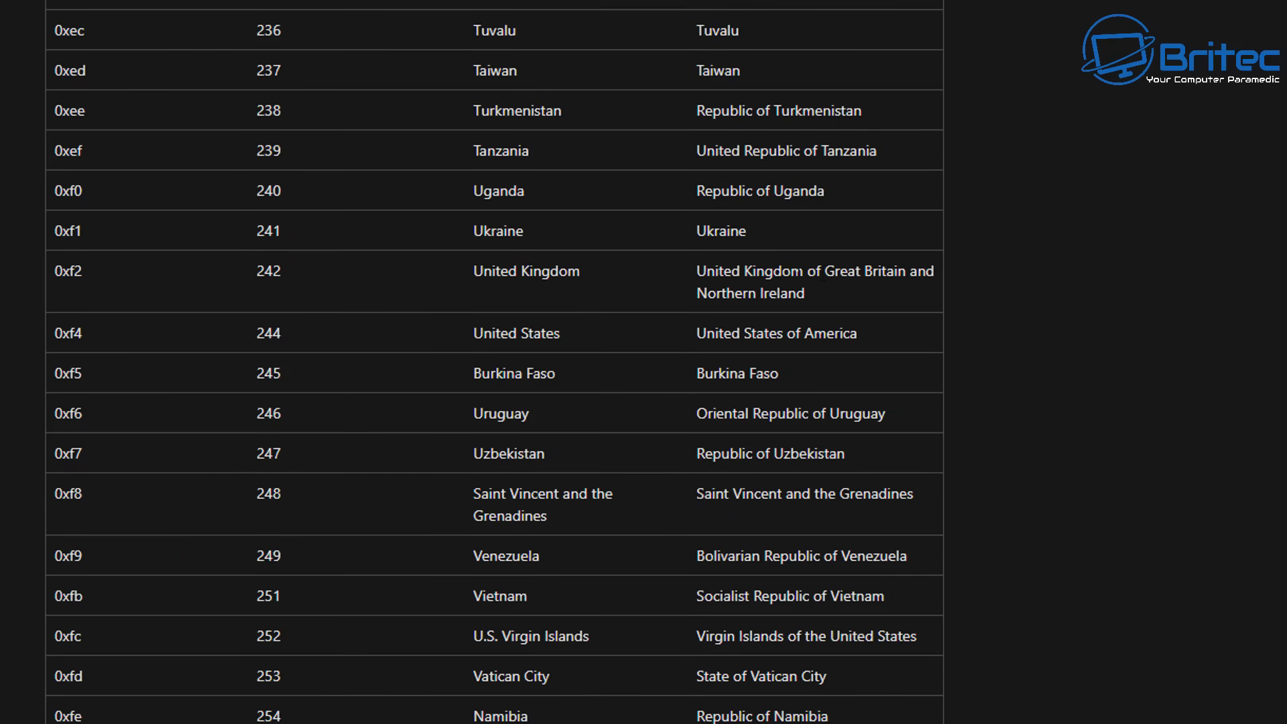
left_click_drag(820, 293, 56, 281)
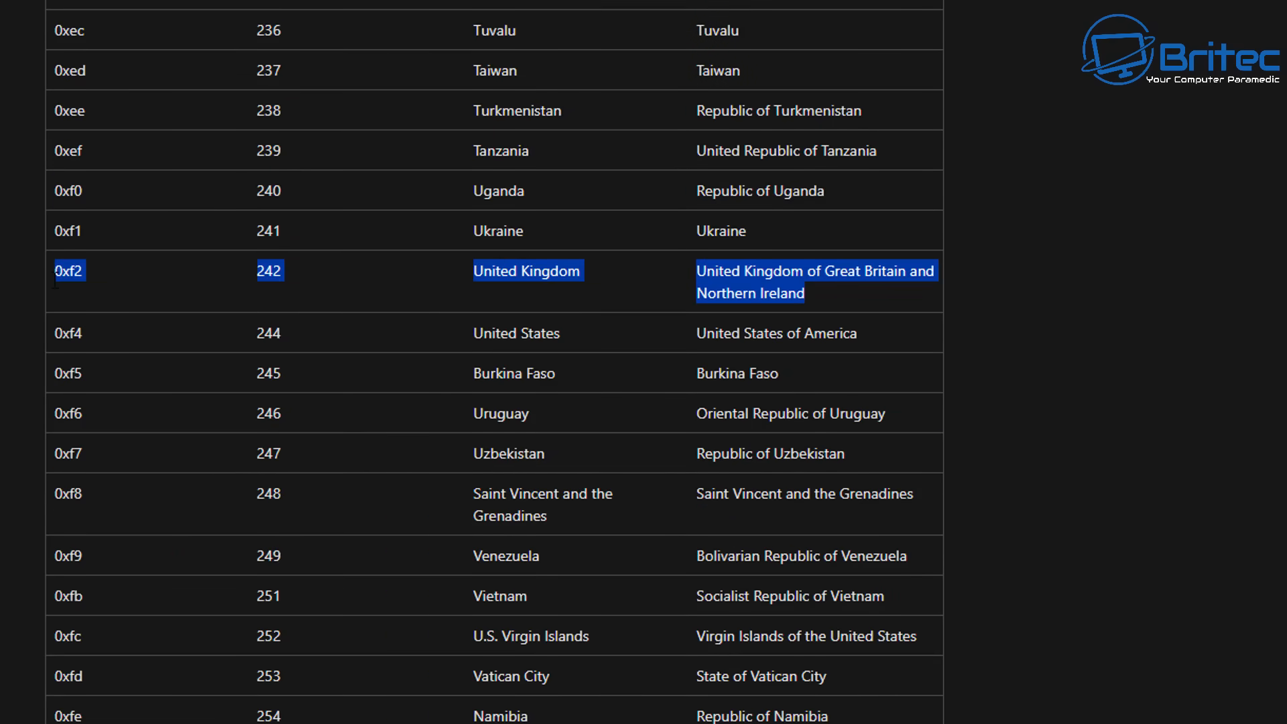
left_click(267, 282)
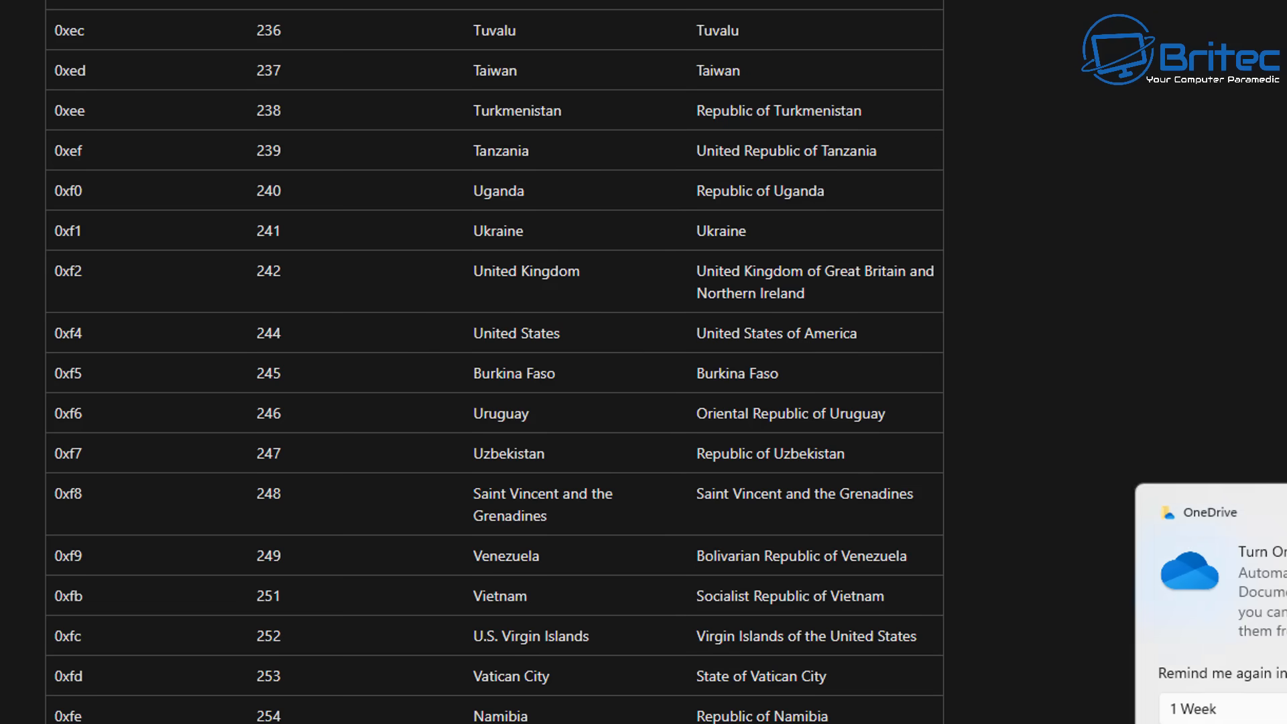
scroll(628, 293, "up", 9)
scroll(676, 343, "up", 8)
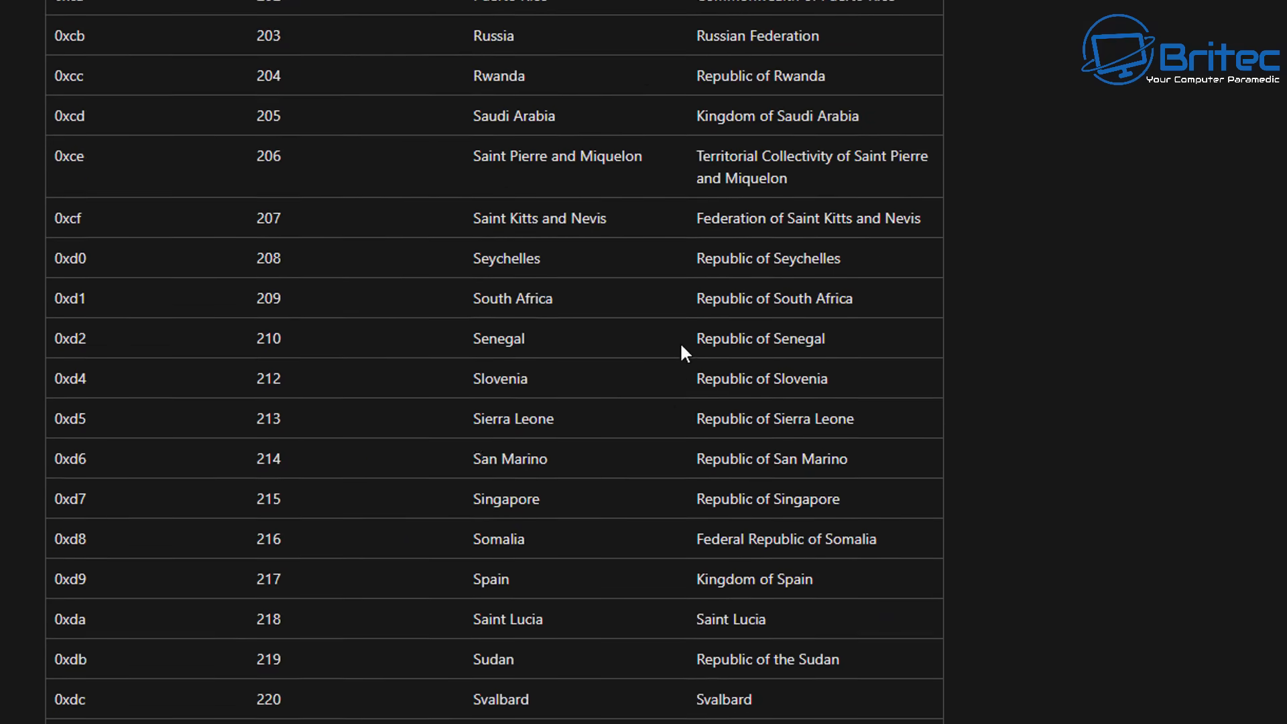
scroll(494, 362, "up", 20)
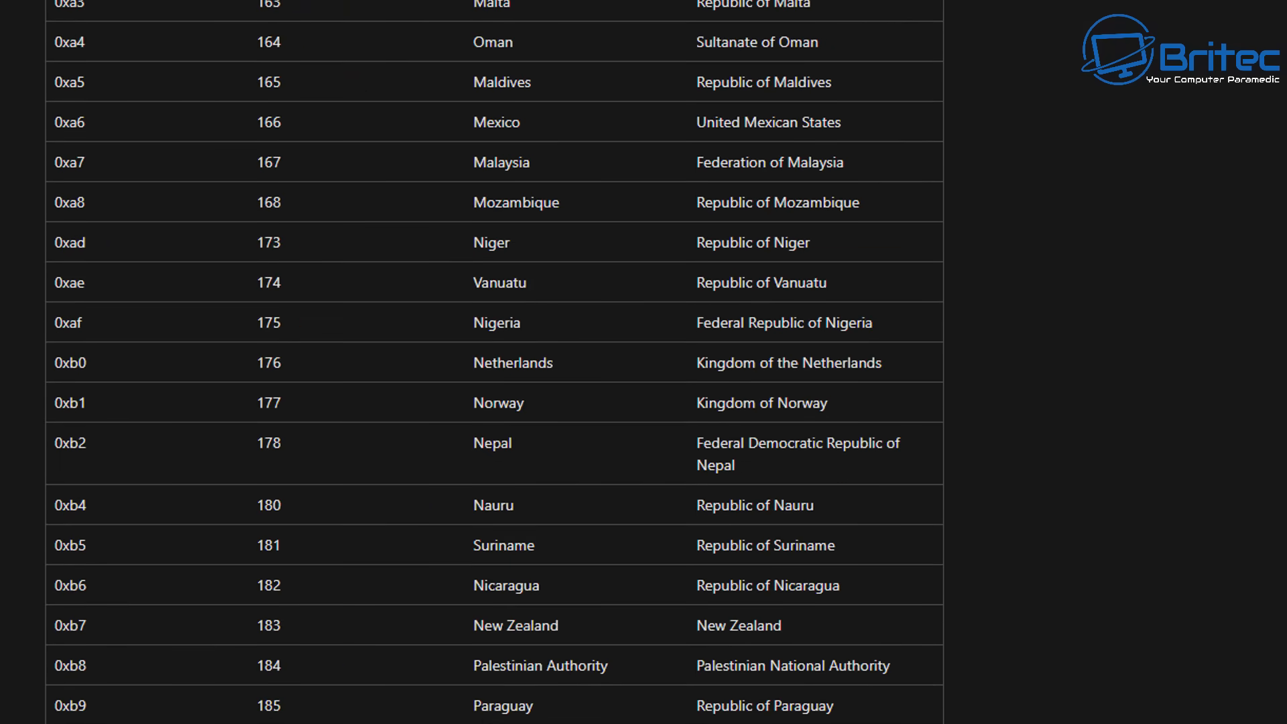
scroll(1249, 245, "up", 11)
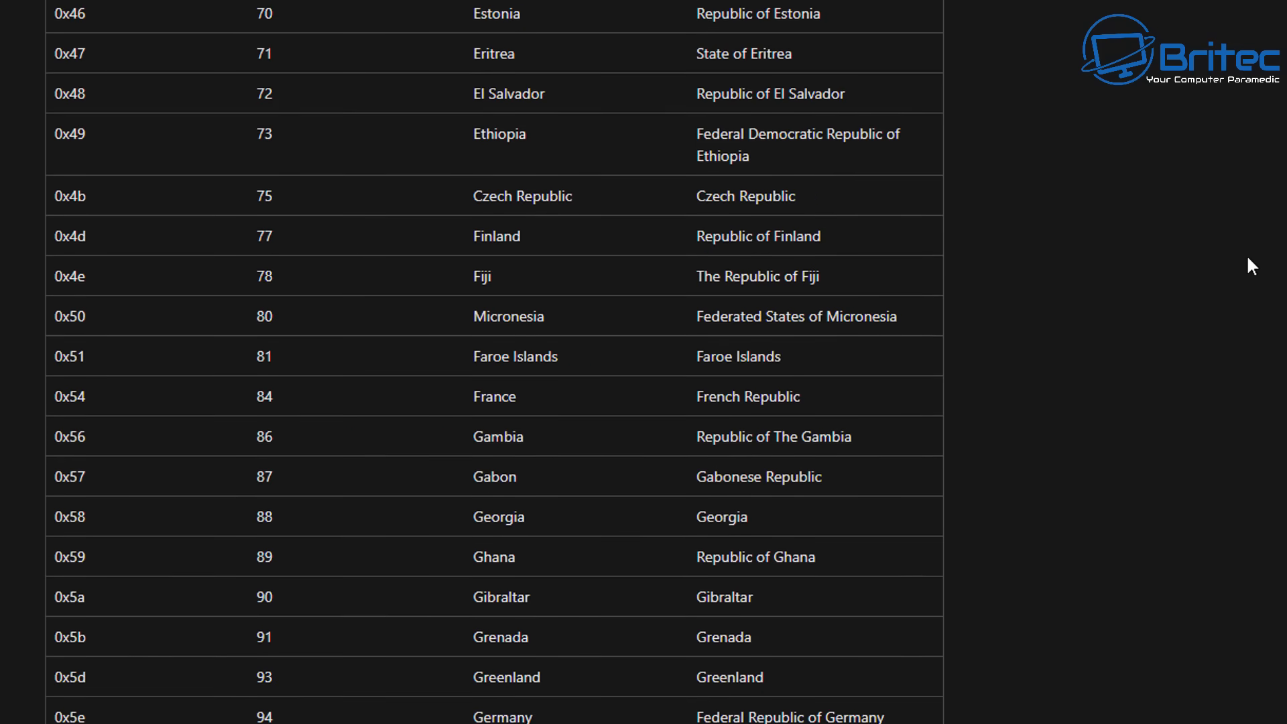
scroll(524, 665, "down", 5)
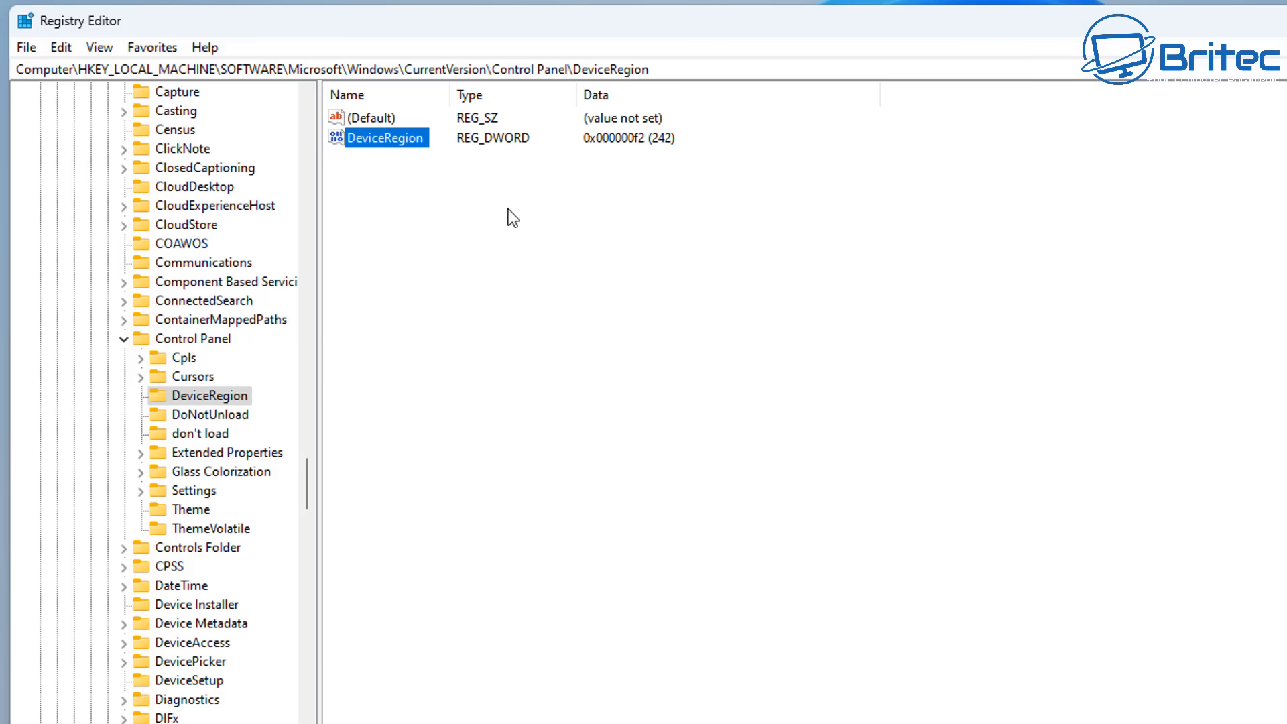
- In Registry Editor, set the DeviceRegion DWORD's value data to 94 in decimal base
double_click(372, 139)
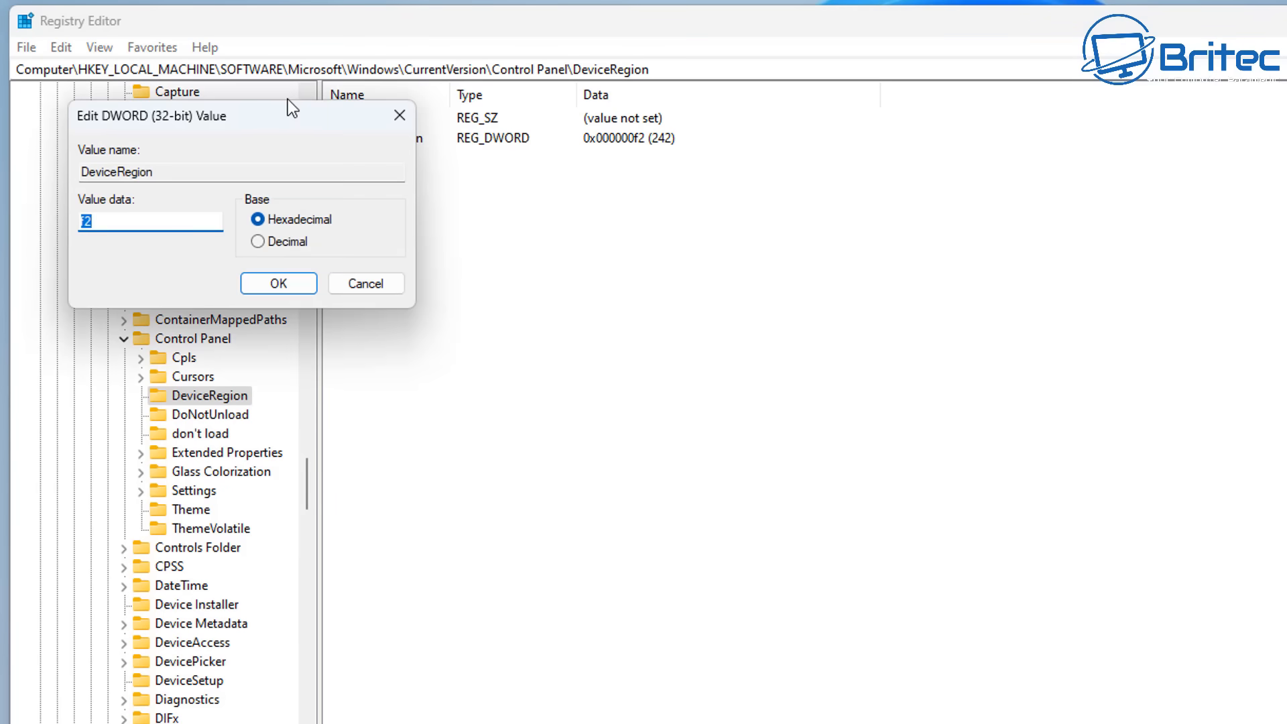
left_click_drag(270, 117, 539, 186)
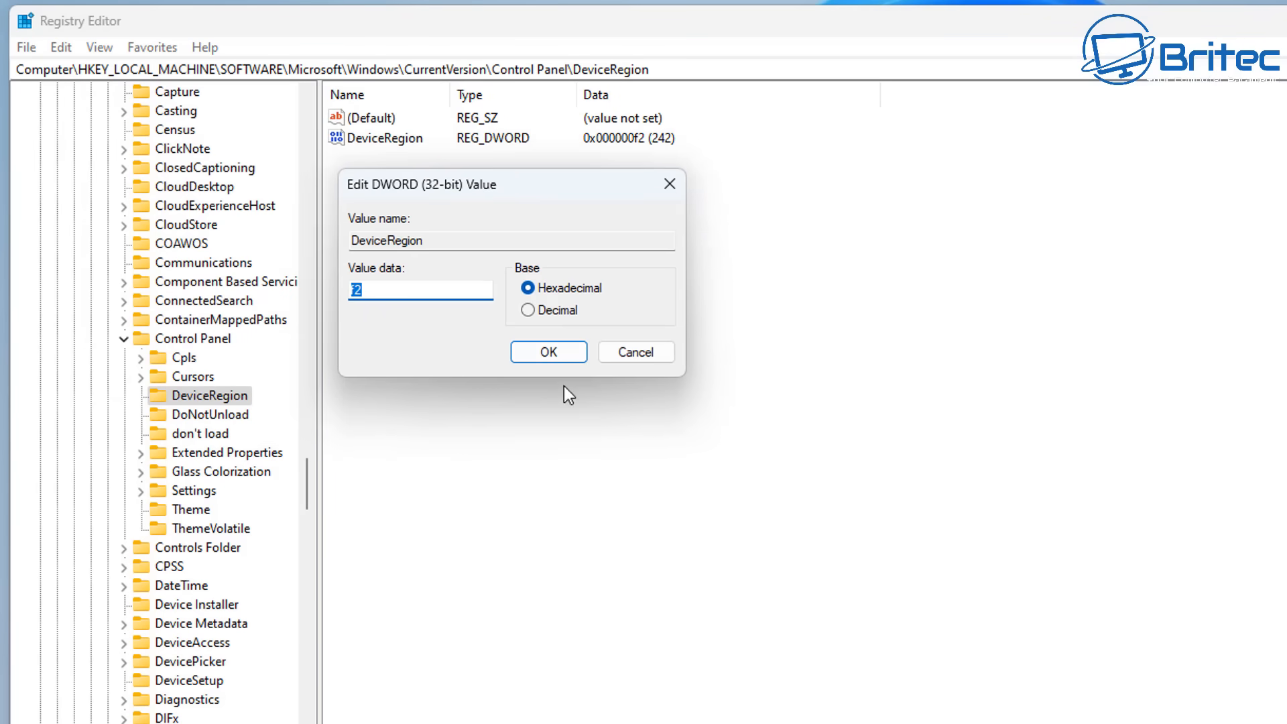
left_click(532, 319)
left_click_drag(398, 291, 167, 328)
type("94")
left_click(538, 354)
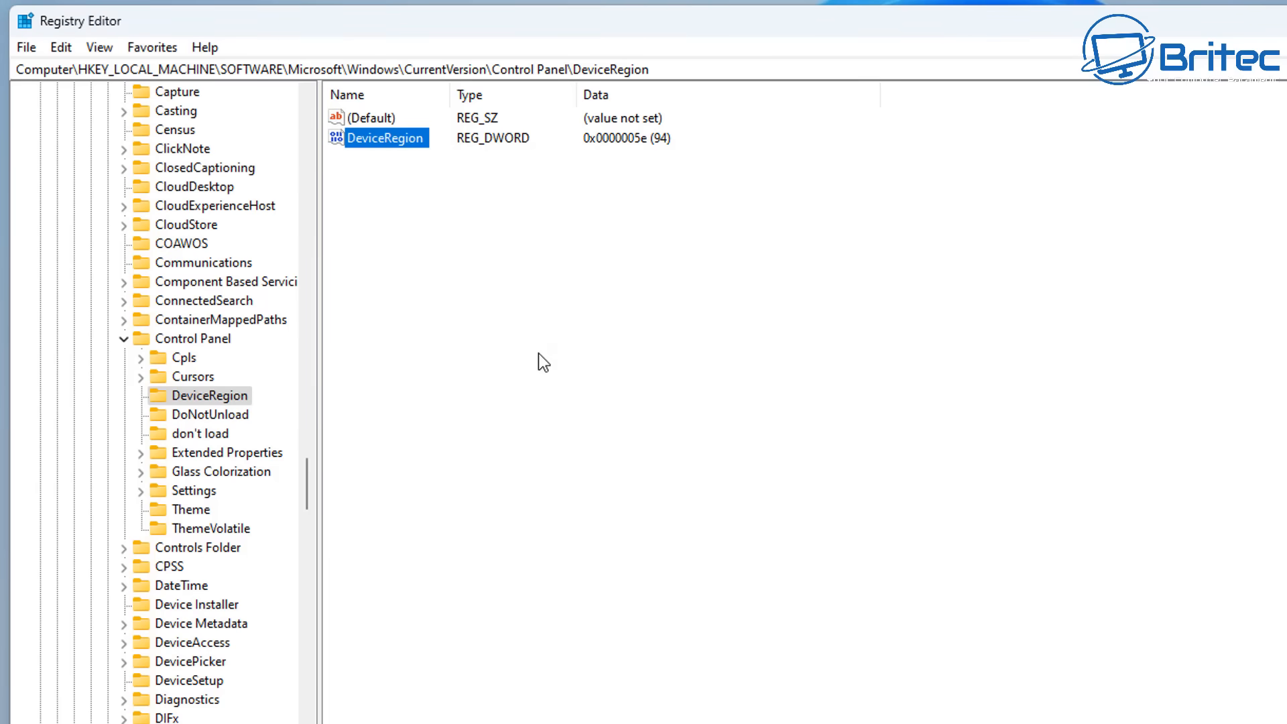
left_click(503, 277)
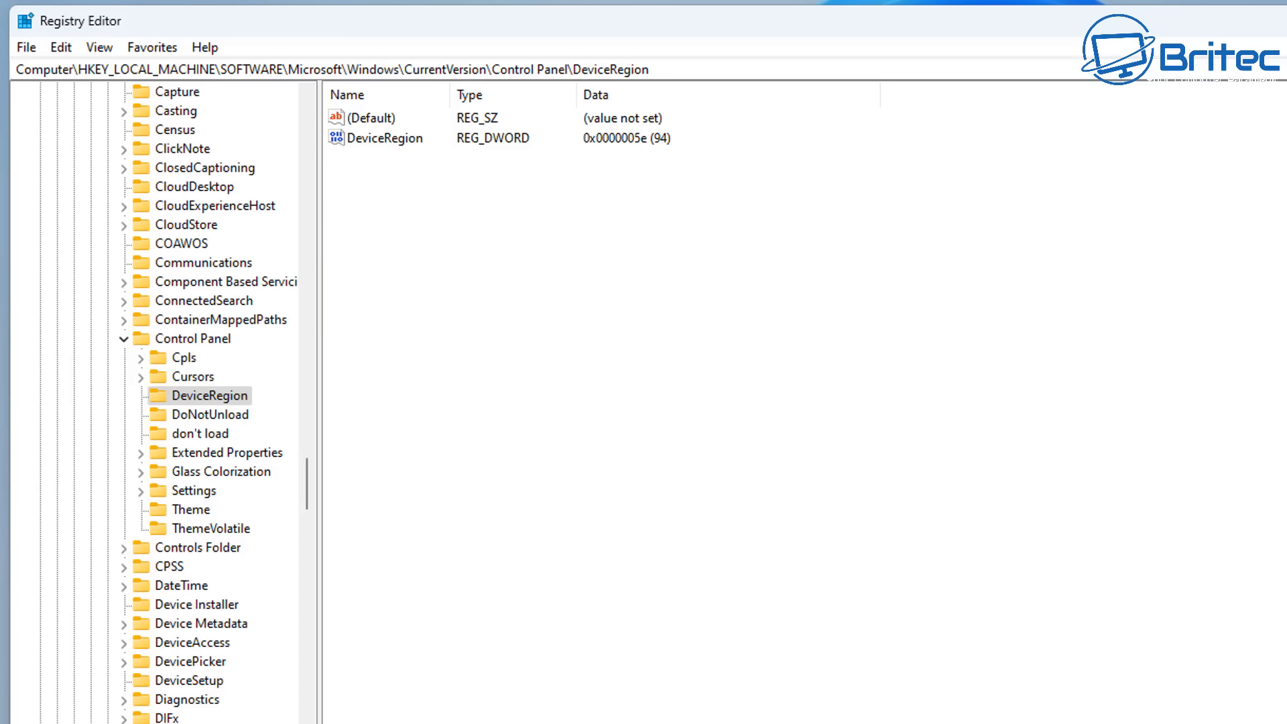
- Collapse the expanded registry keys from CurrentVersion\Control Panel back up to HKEY_LOCAL_MACHINE
left_click(123, 339)
scroll(191, 372, "up", 13)
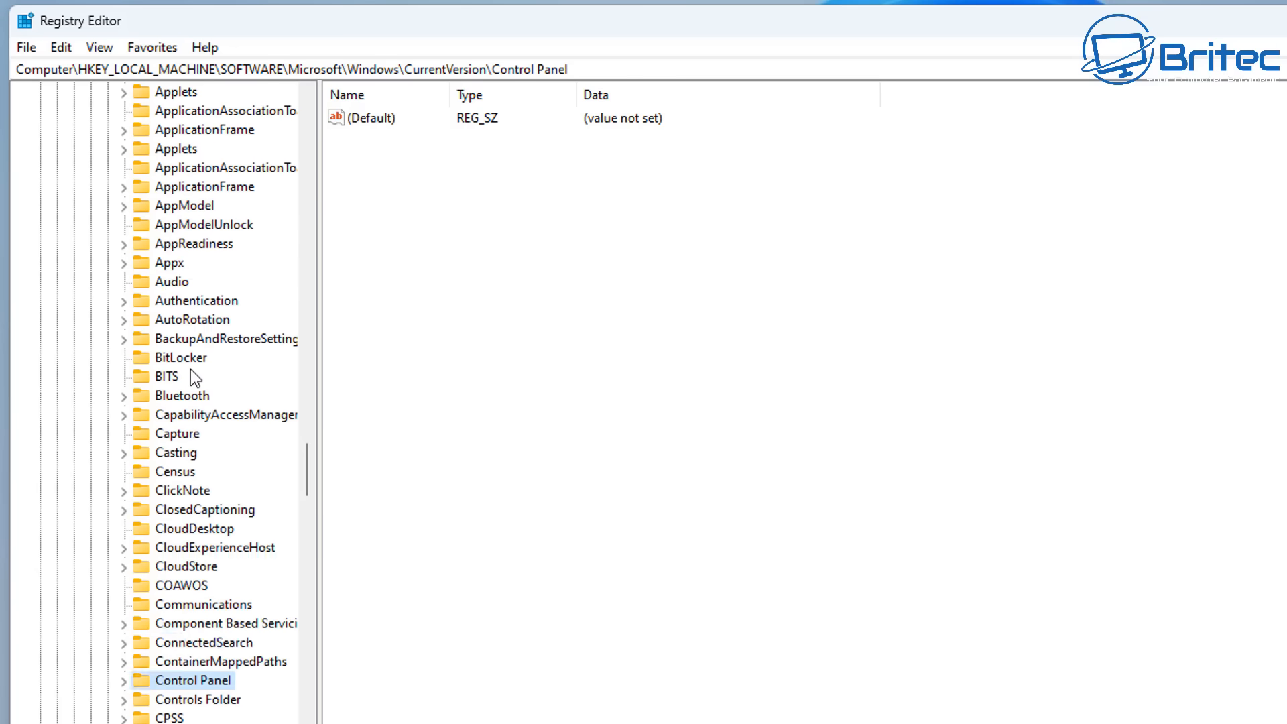
left_click(106, 414)
left_click(90, 320)
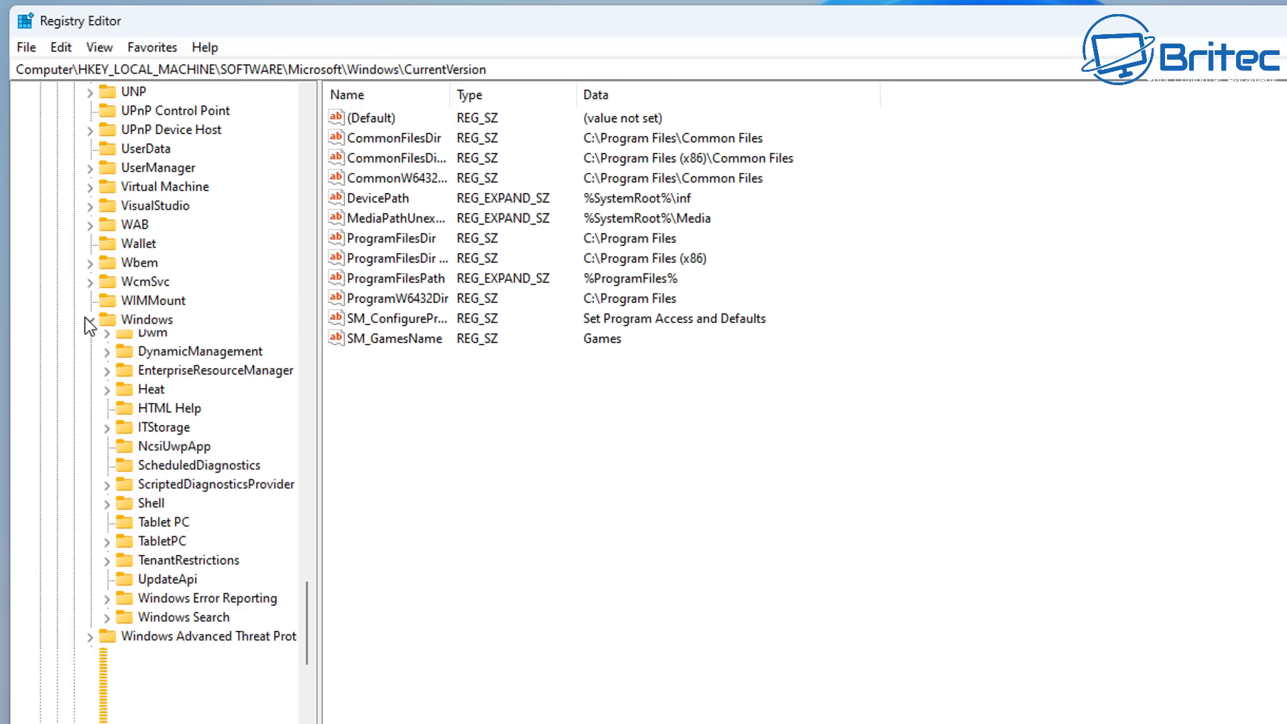
left_click_drag(311, 680, 352, 162)
left_click(74, 358)
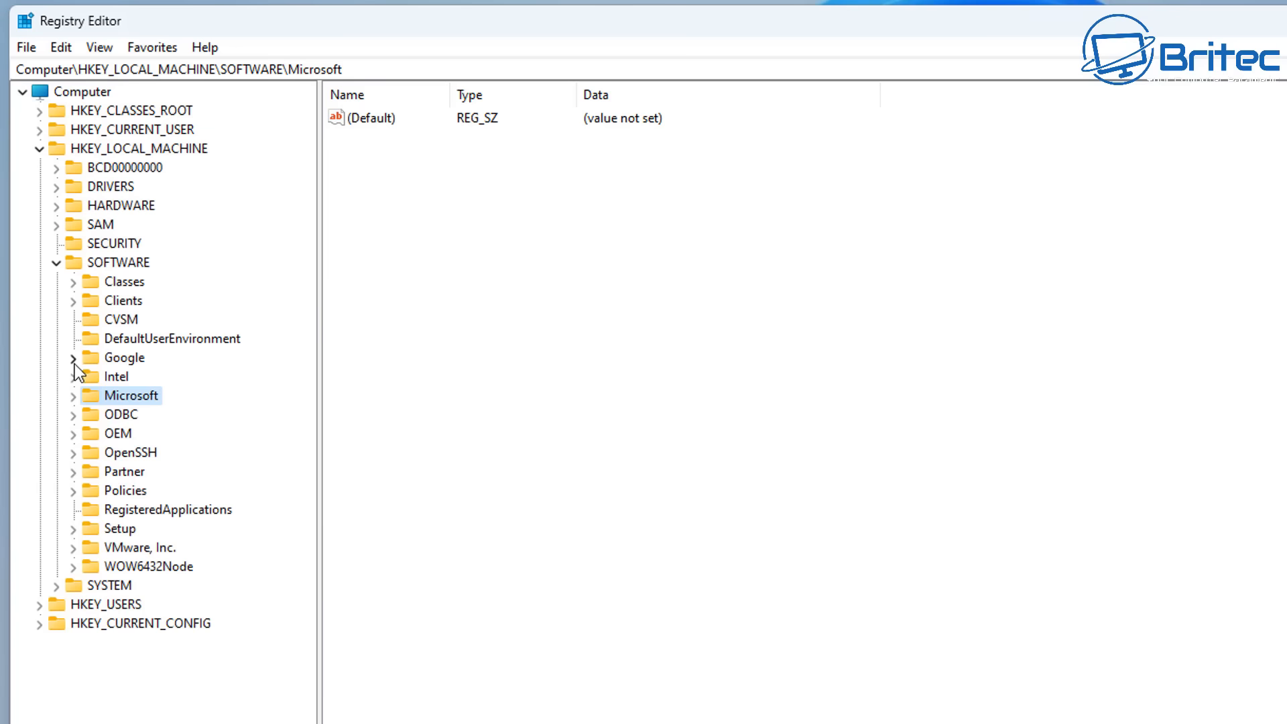
left_click(57, 263)
left_click(41, 153)
- Expand the registry key HKEY_USERS\.DEFAULT\Control Panel\International and select its Geo subkey
left_click(78, 167)
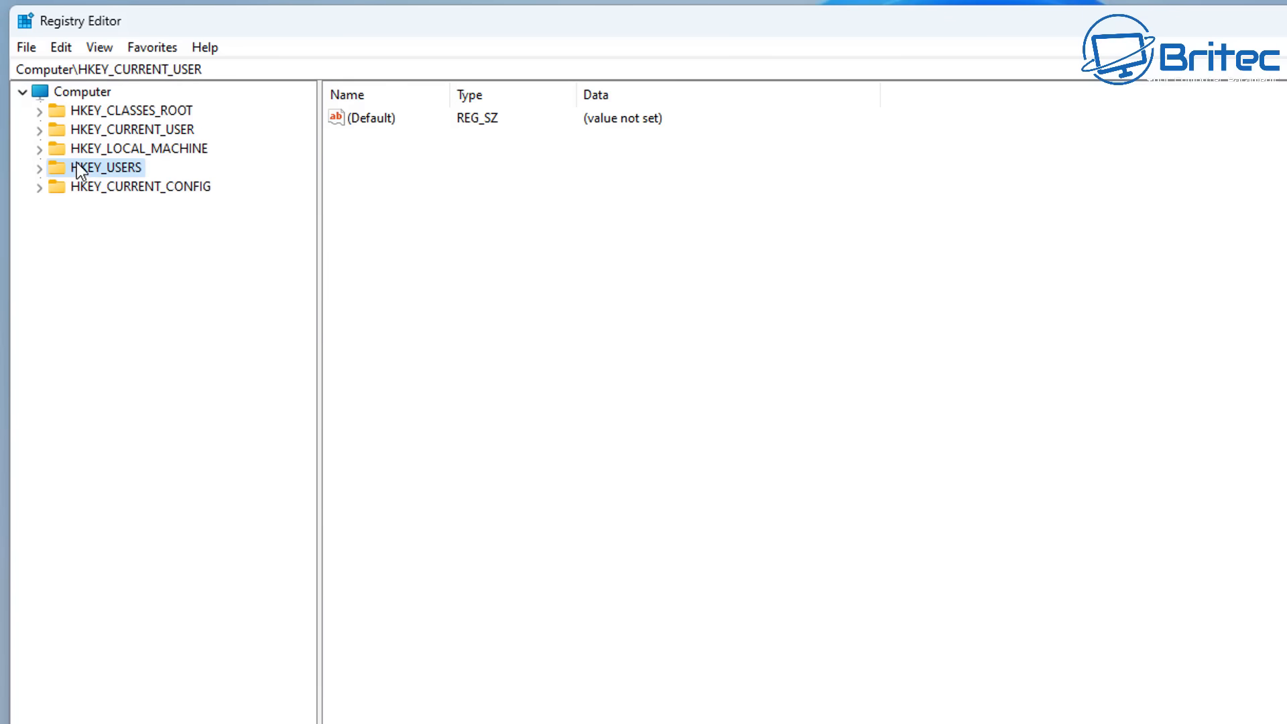
left_click(40, 168)
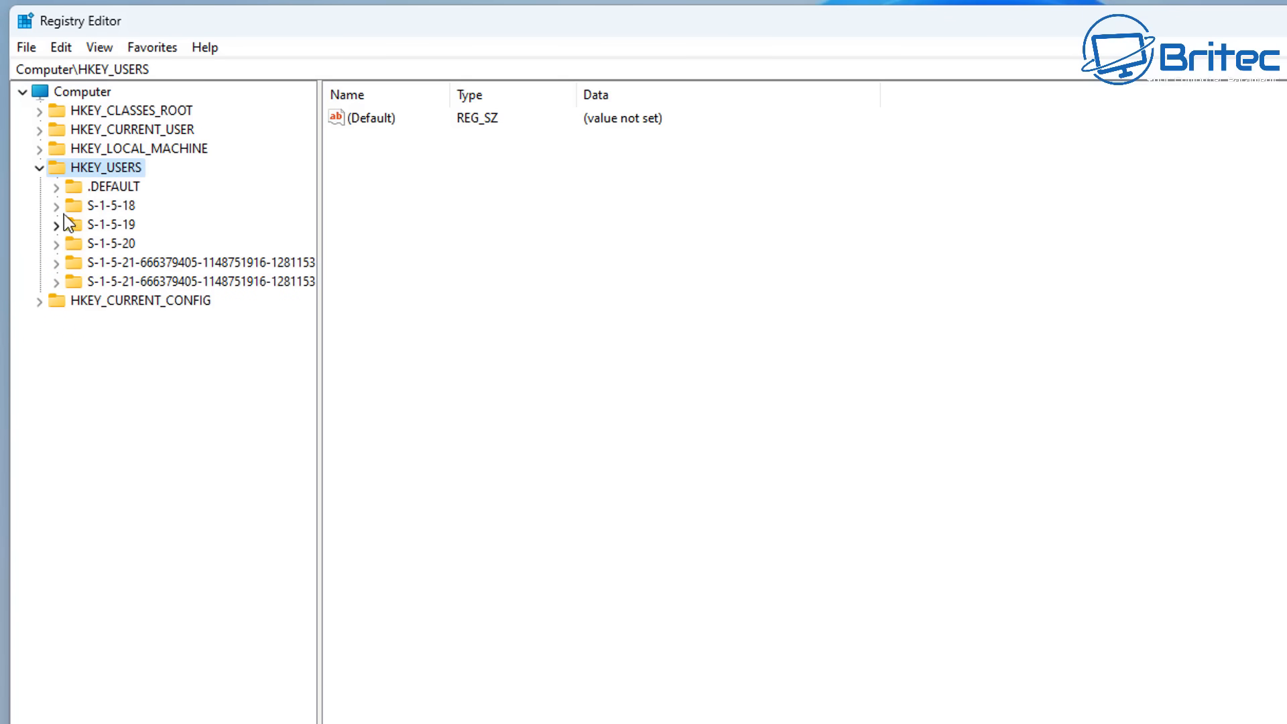
left_click(116, 188)
left_click(58, 193)
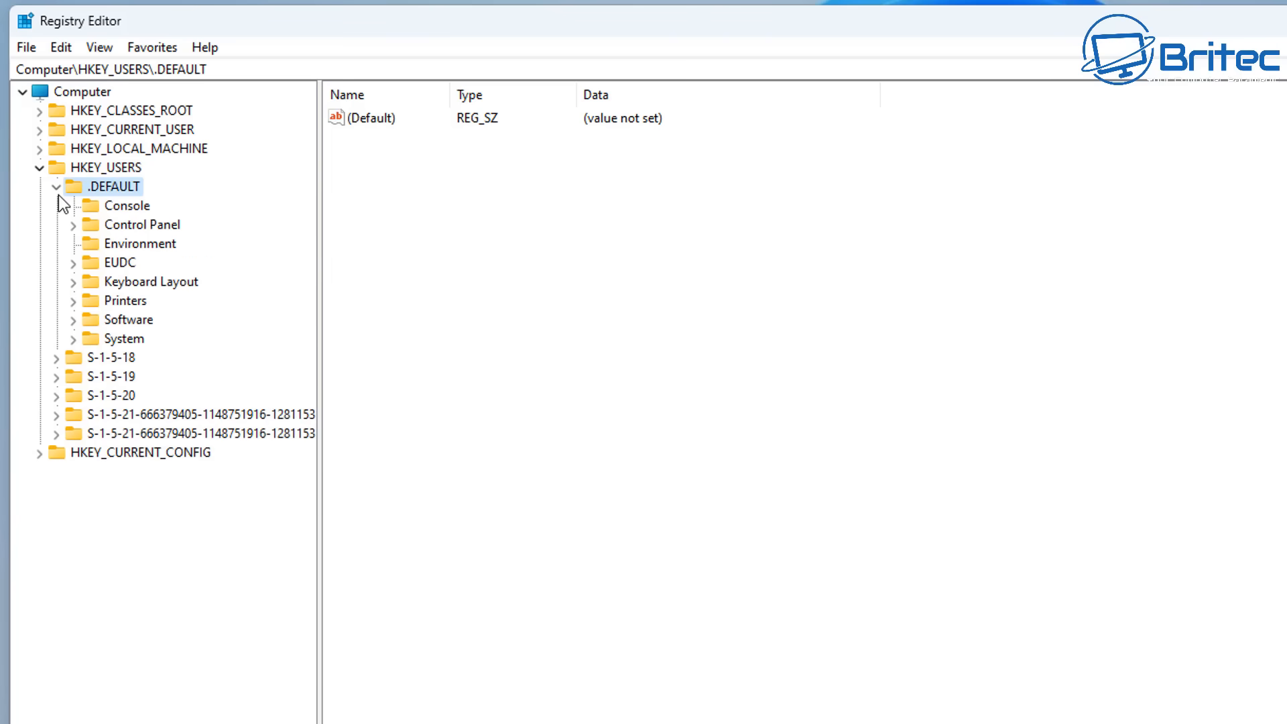
left_click(142, 223)
left_click(73, 226)
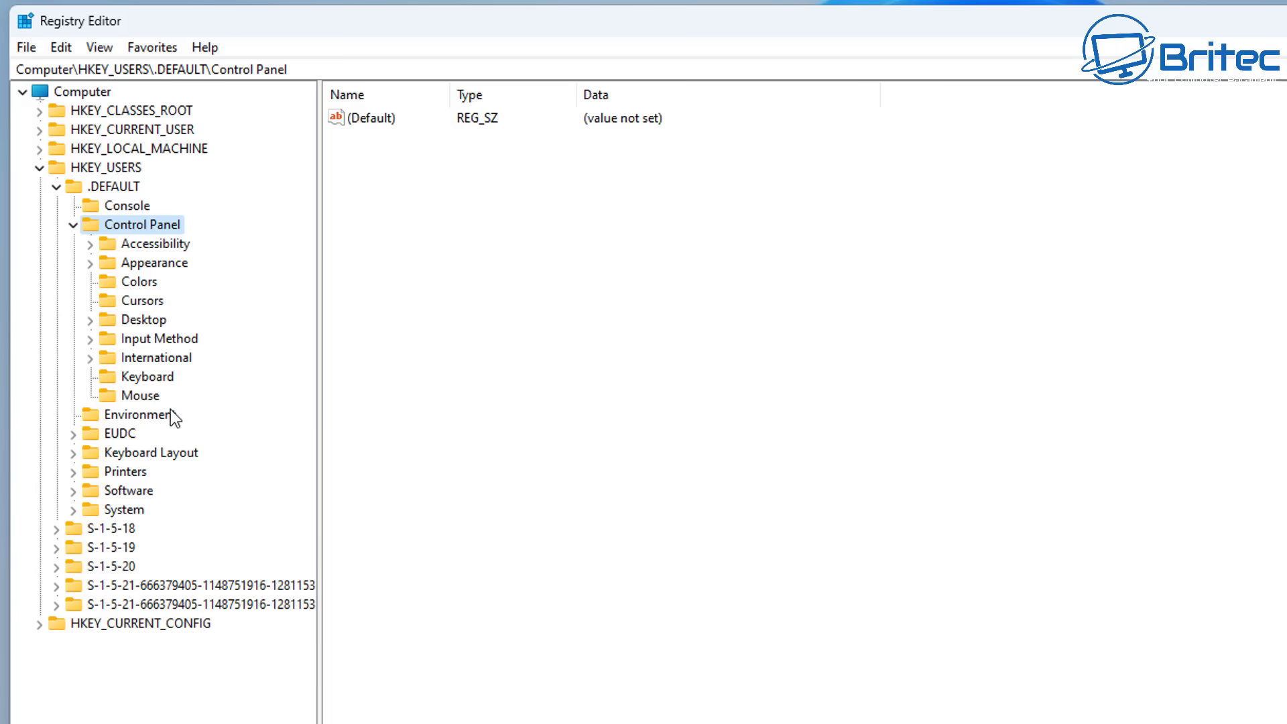
left_click(162, 359)
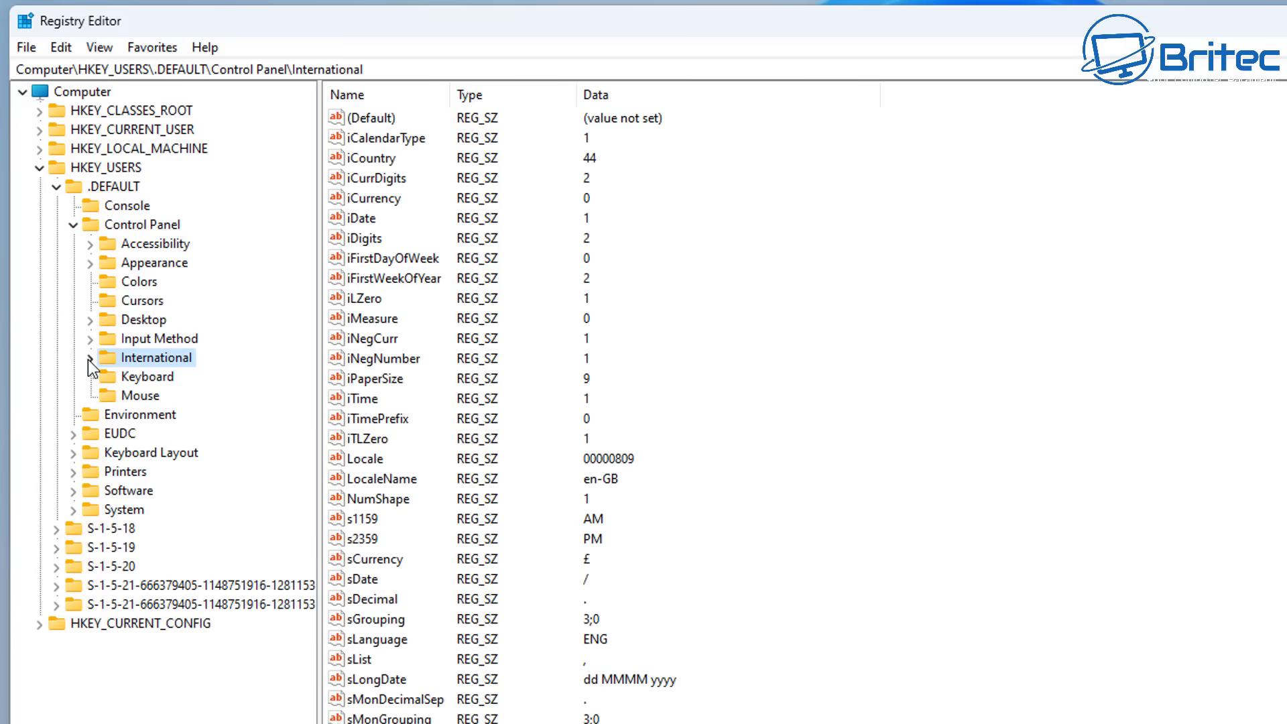
left_click(89, 359)
left_click(148, 376)
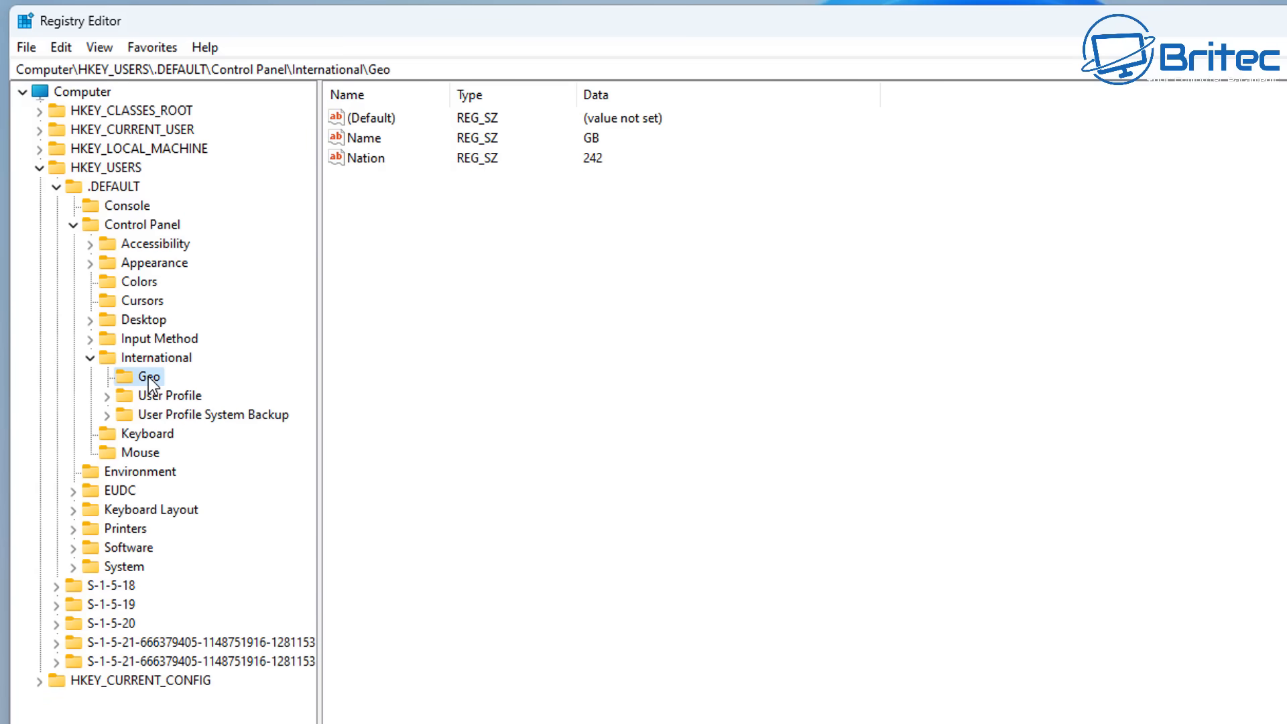
- Set the value data of the Nation string in the Geo key to 94
left_click(372, 161)
double_click(371, 160)
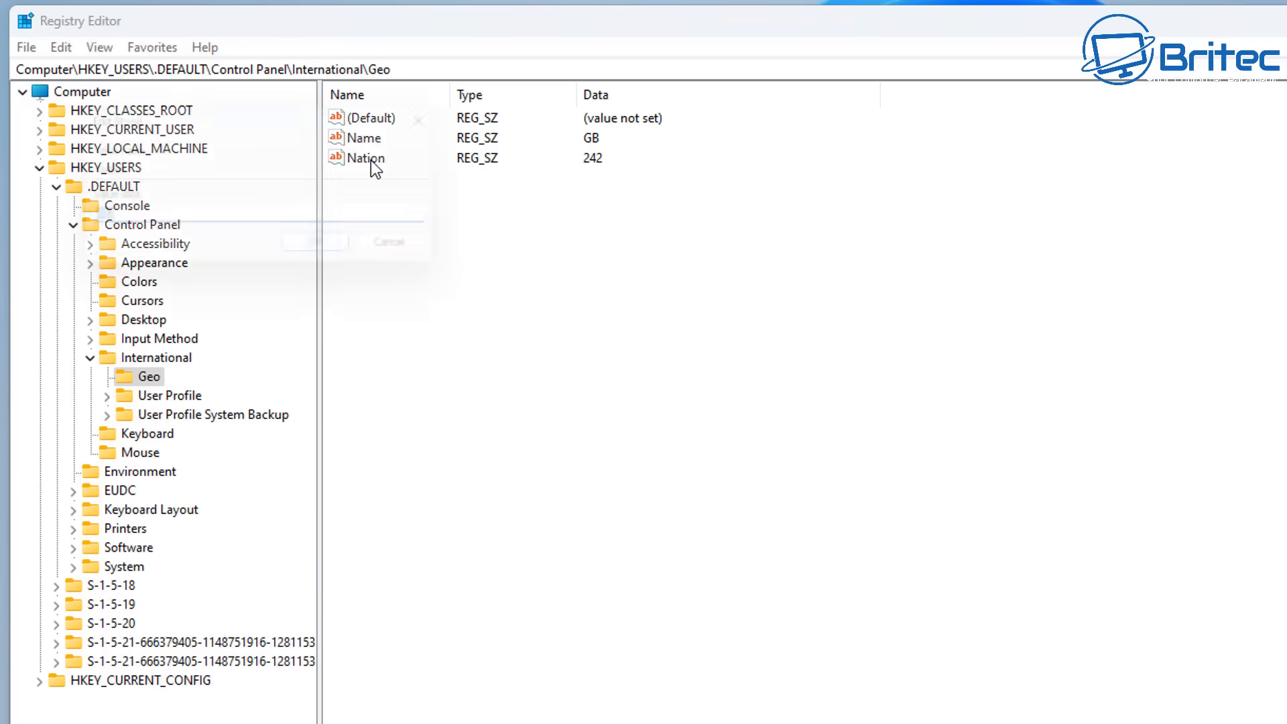
left_click_drag(276, 113, 532, 197)
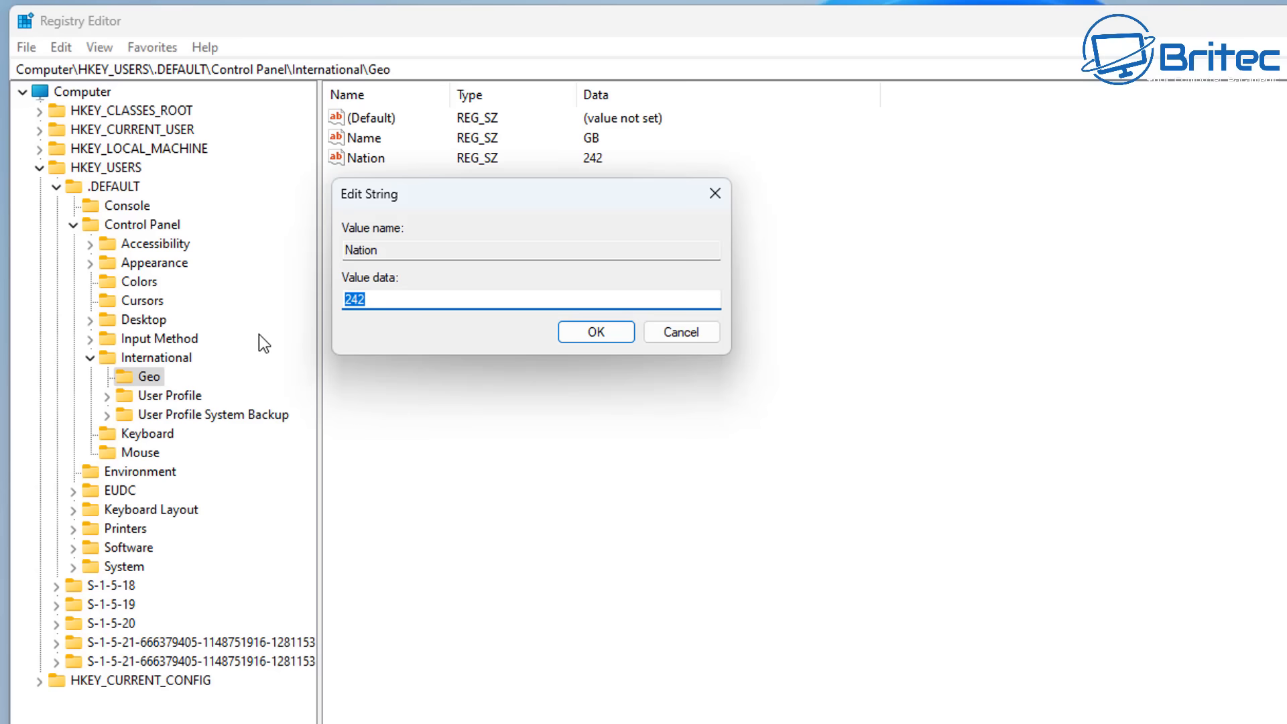
type("94")
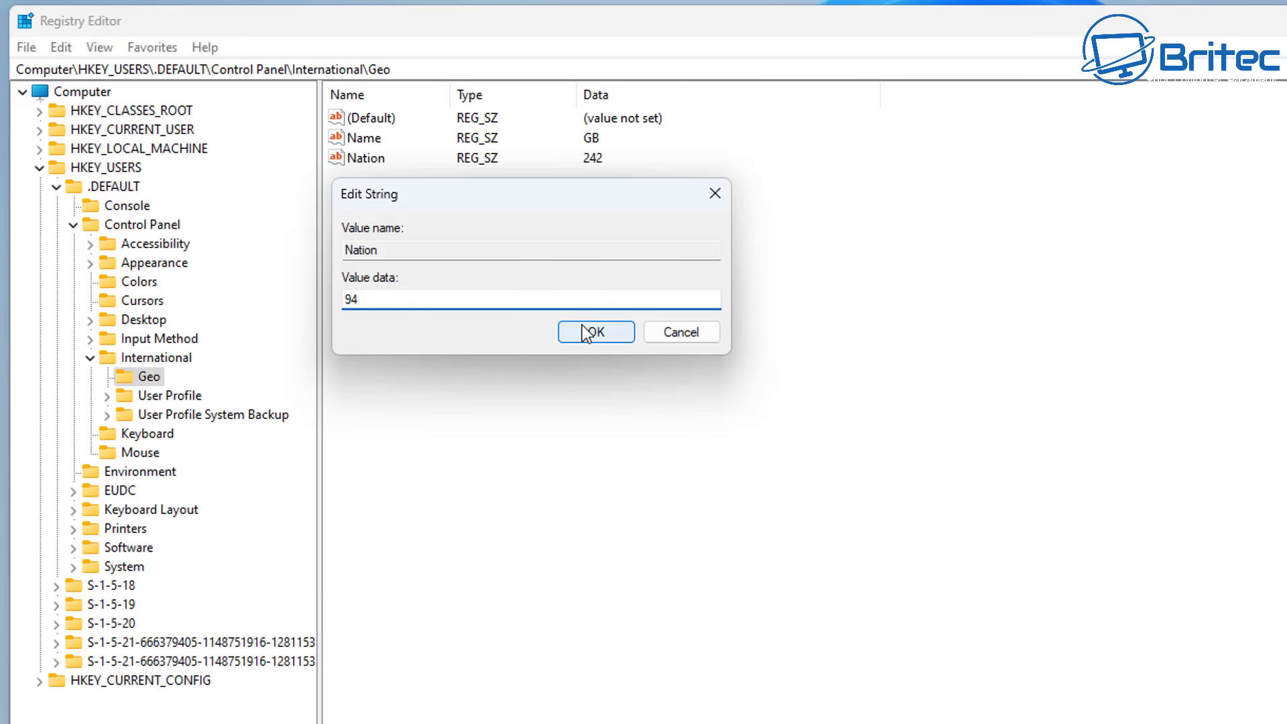
left_click(586, 334)
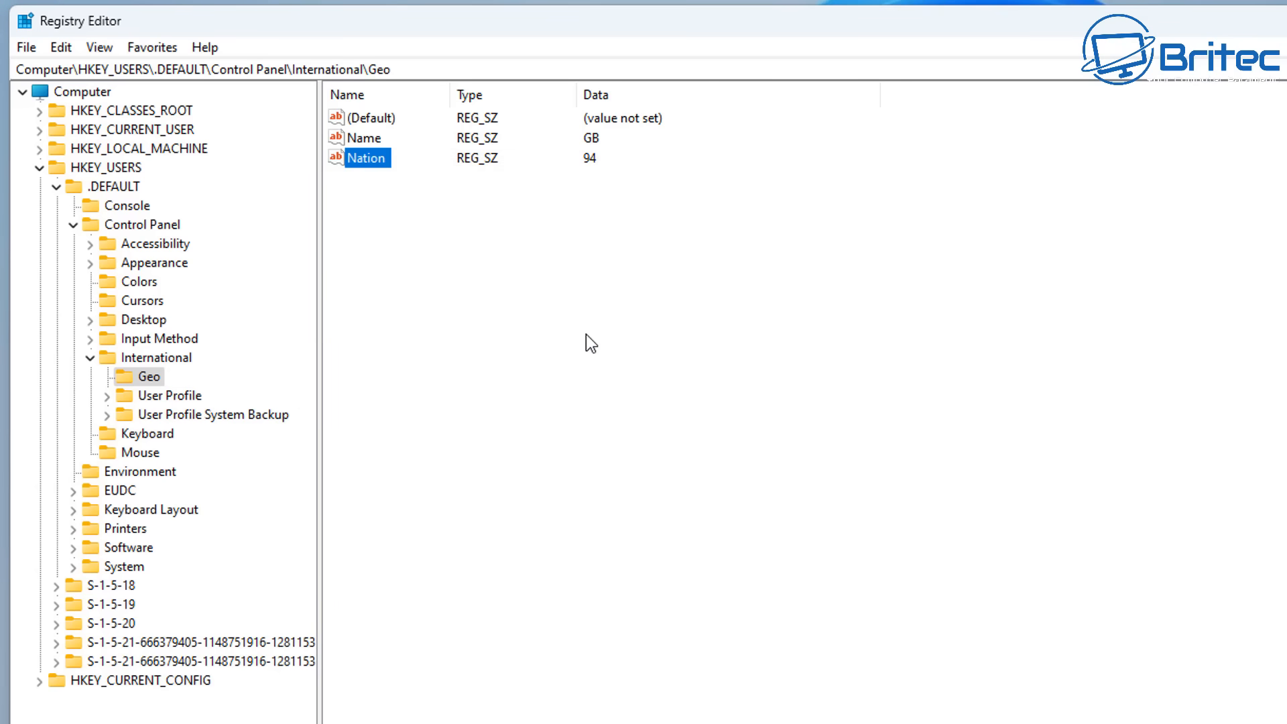
- Set the value data of the Name string in the Geo key to DE
left_click(363, 146)
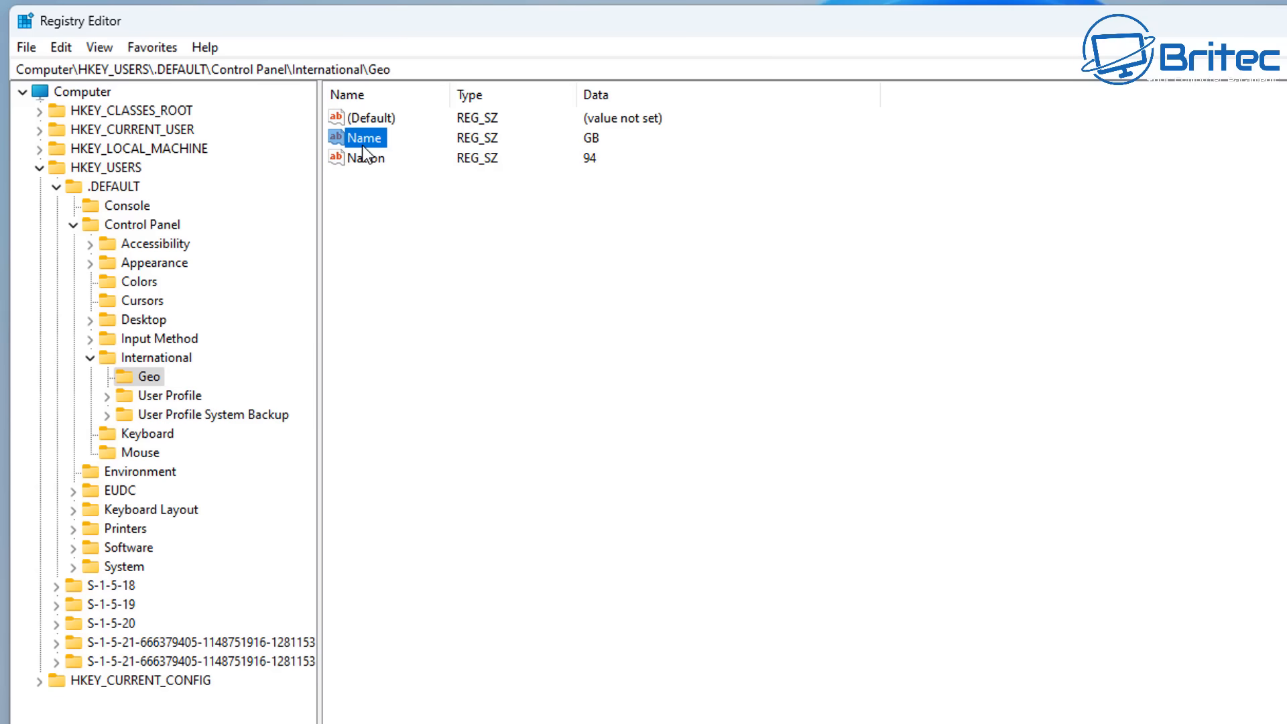
double_click(363, 147)
left_click_drag(296, 127, 554, 215)
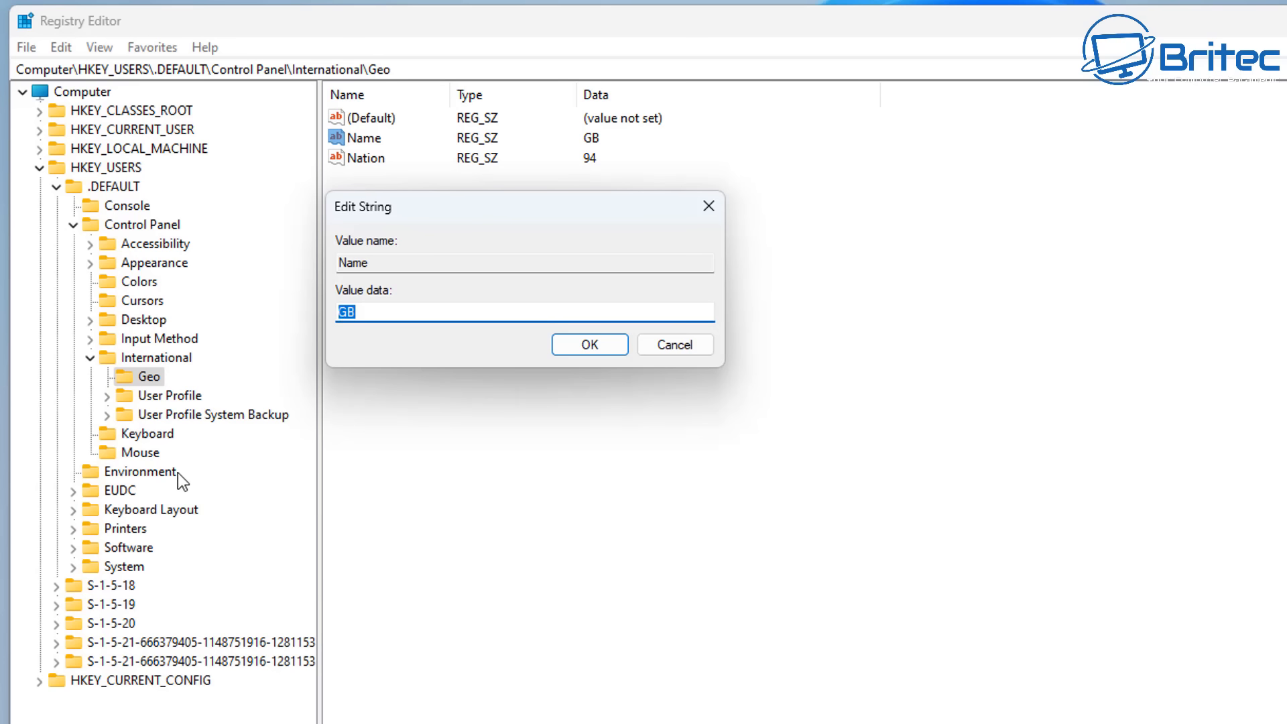
type("DE")
left_click(596, 343)
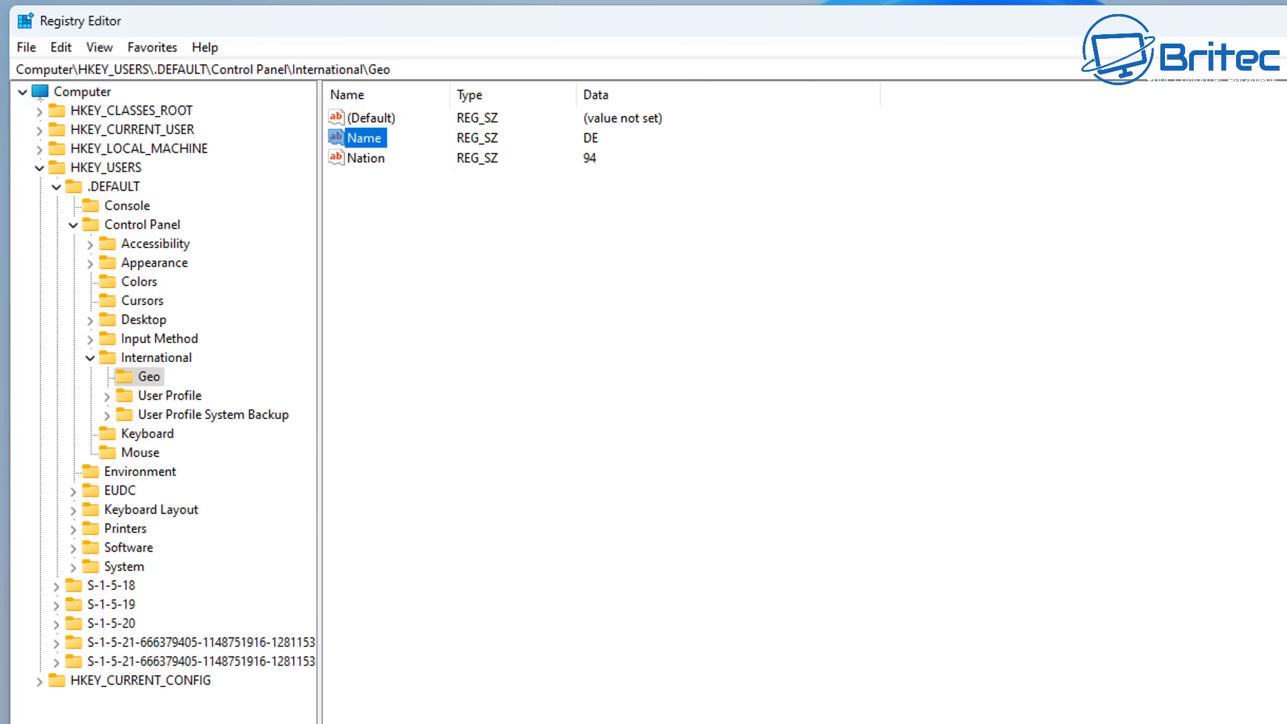
- Collapse the International, Control Panel and .DEFAULT keys and the whole HKEY_USERS branch
left_click(90, 358)
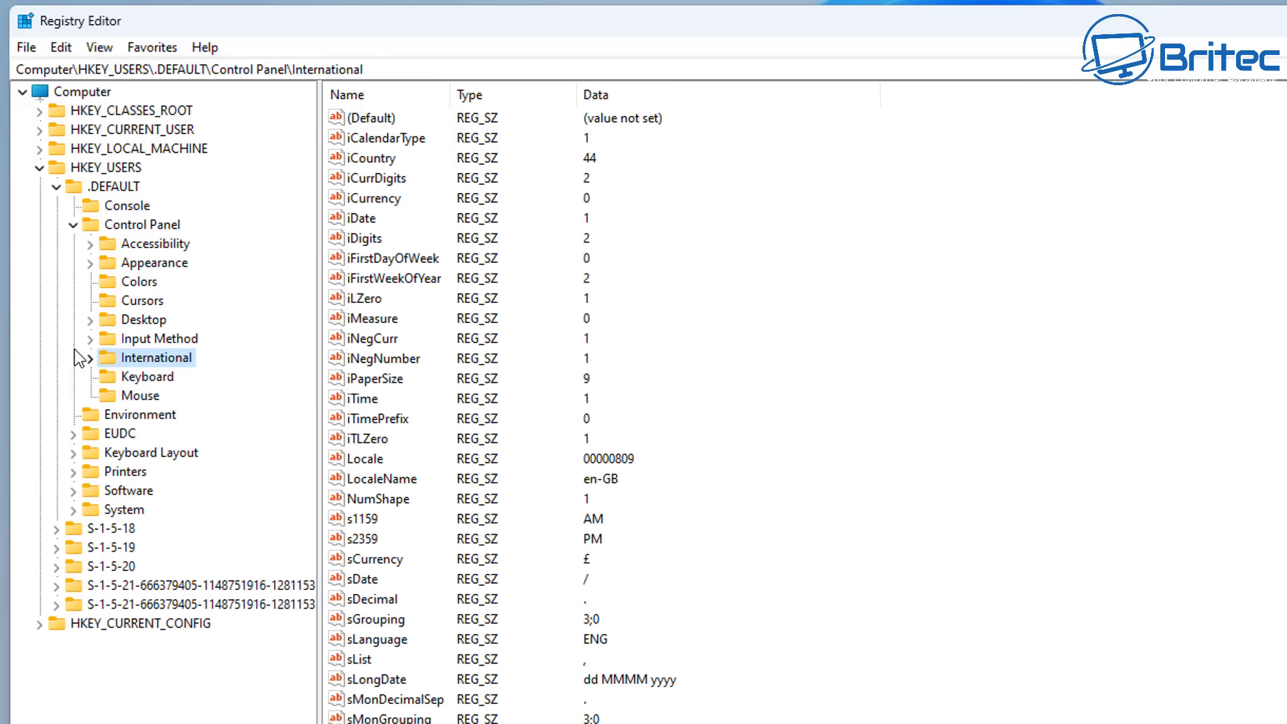
left_click(73, 225)
left_click(57, 187)
left_click(40, 169)
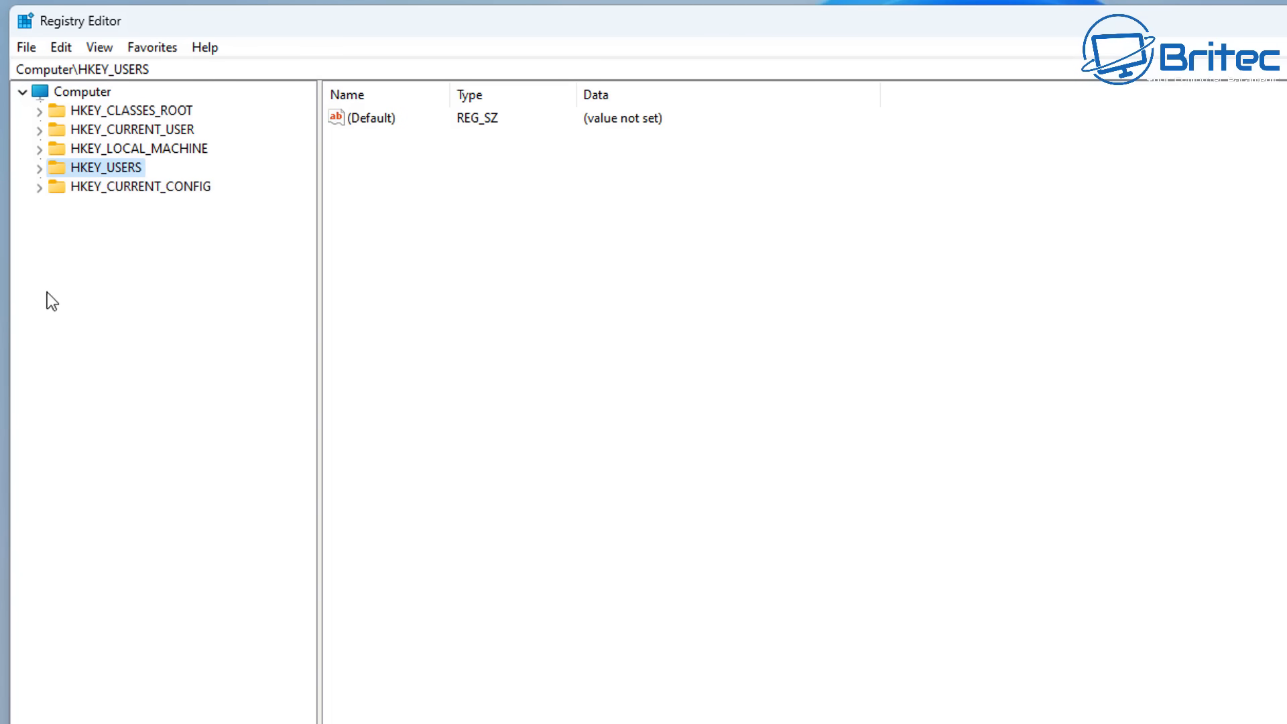
- Expand the registry key HKEY_LOCAL_MACHINE\SOFTWARE\Microsoft to list its subkeys
left_click(46, 149)
left_click(46, 151)
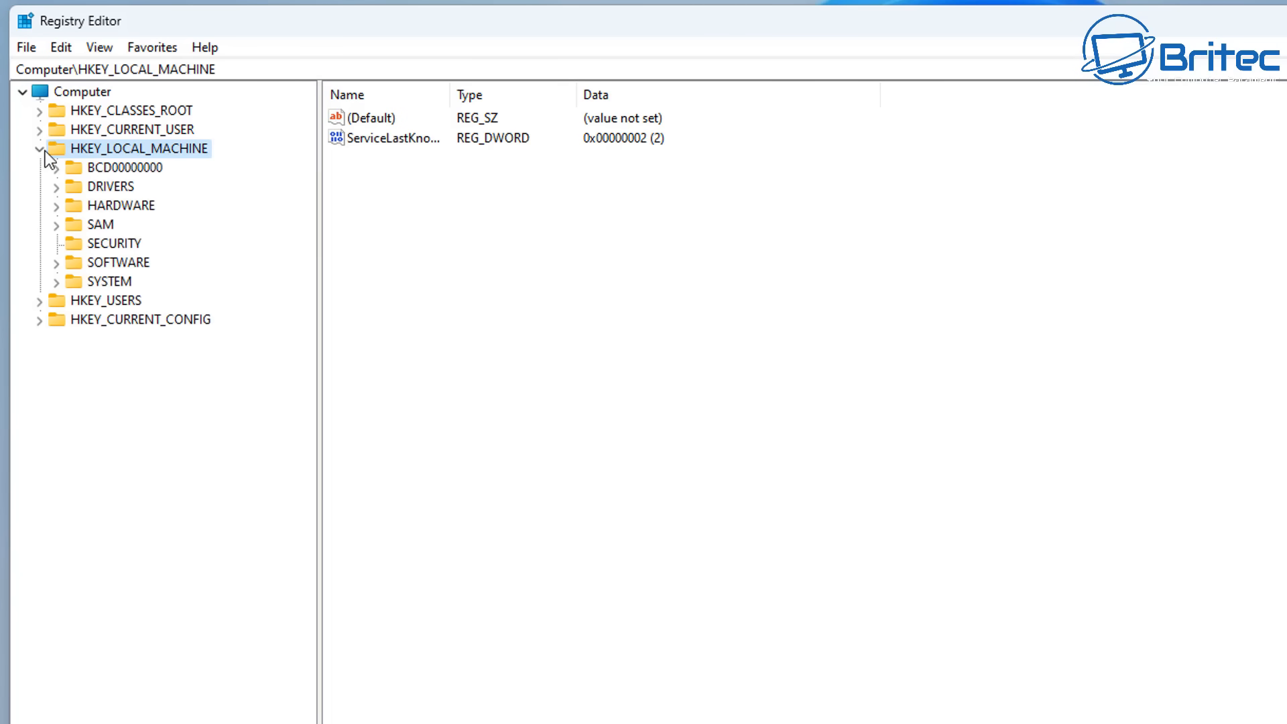
left_click(122, 263)
left_click(57, 263)
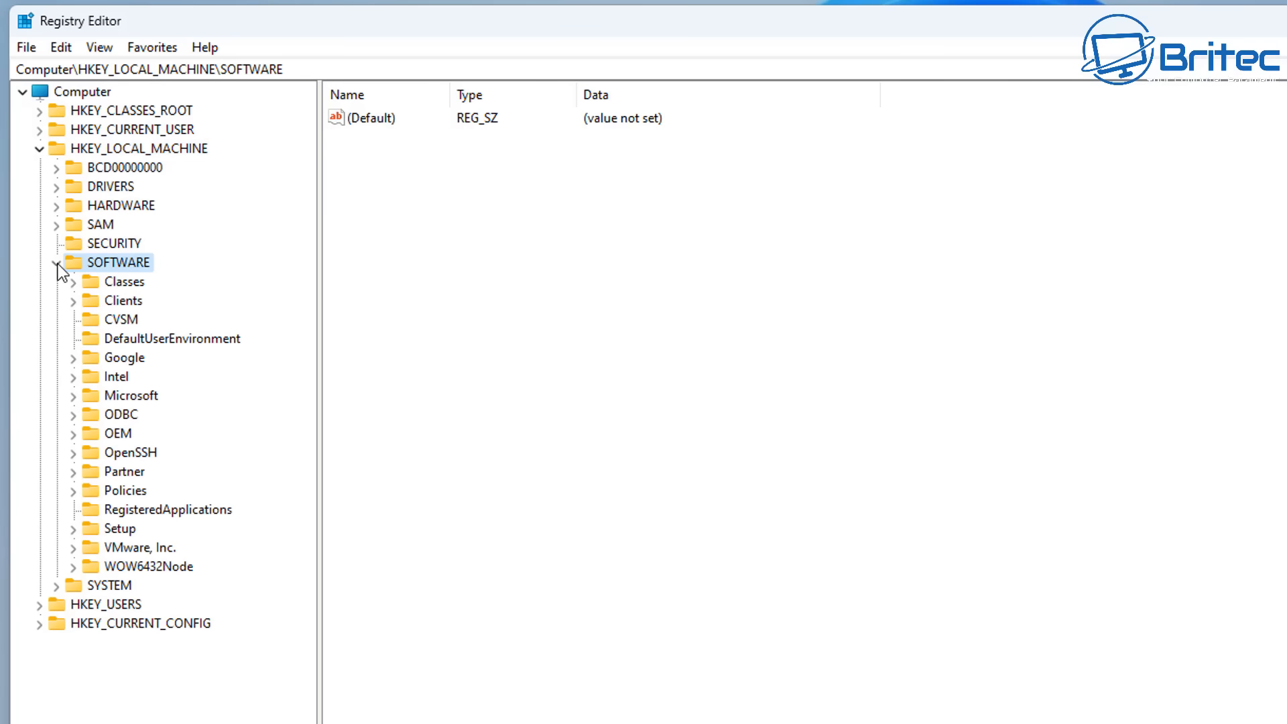
left_click(133, 397)
left_click(71, 398)
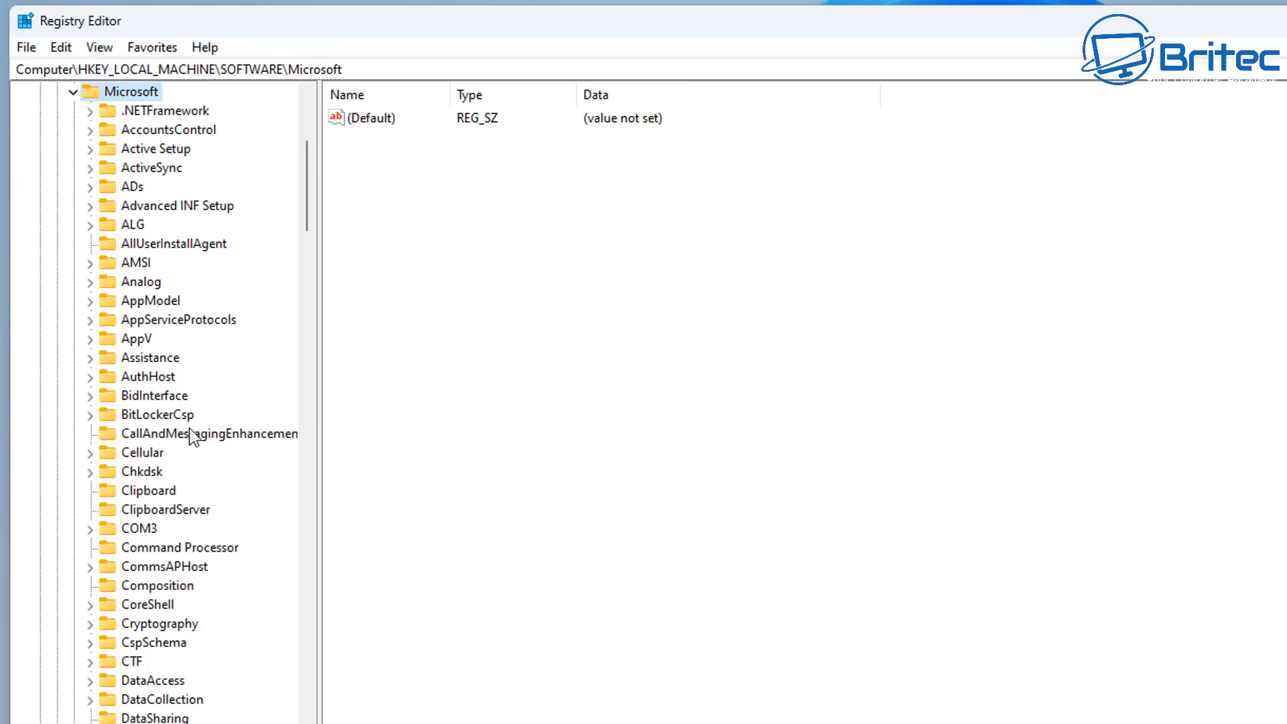
- Expand the WindowsSelfHost key under HKEY_LOCAL_MACHINE\SOFTWARE\Microsoft and open its Applicability subkey
scroll(170, 574, "down", 9)
left_click_drag(316, 291, 315, 684)
left_click(170, 547)
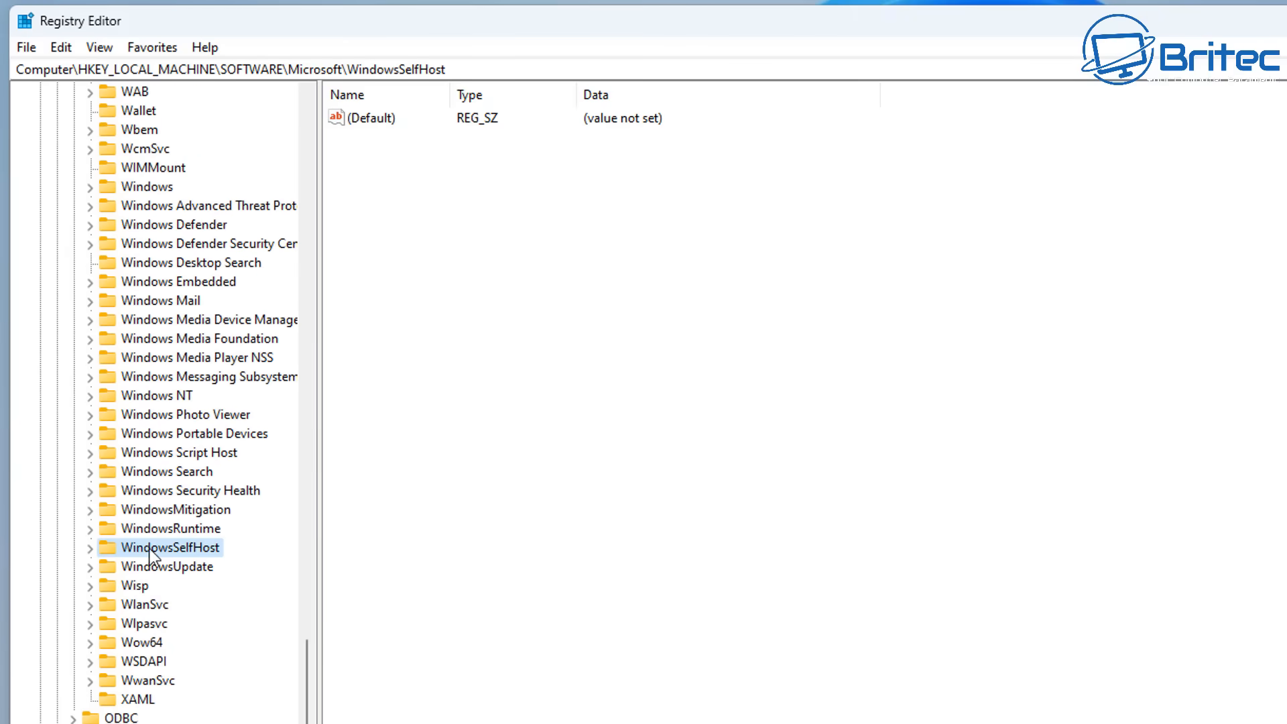
left_click(89, 547)
scroll(215, 529, "down", 3)
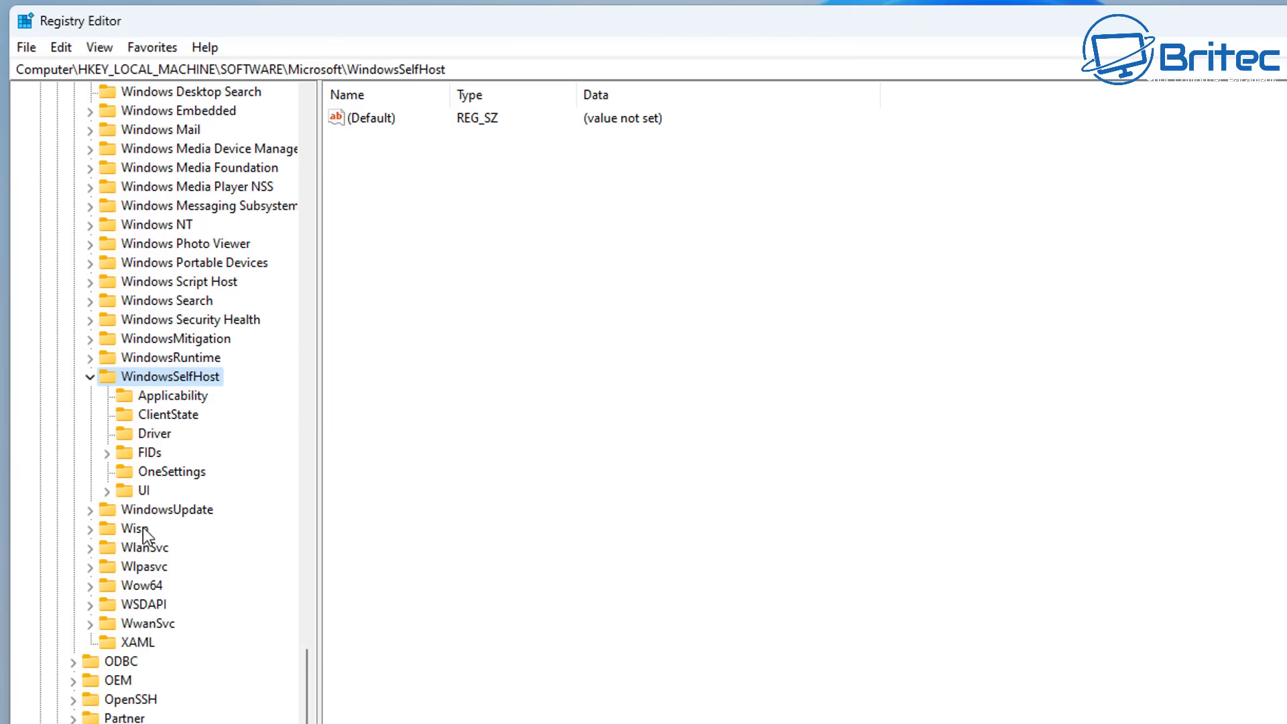
left_click(150, 412)
left_click(148, 400)
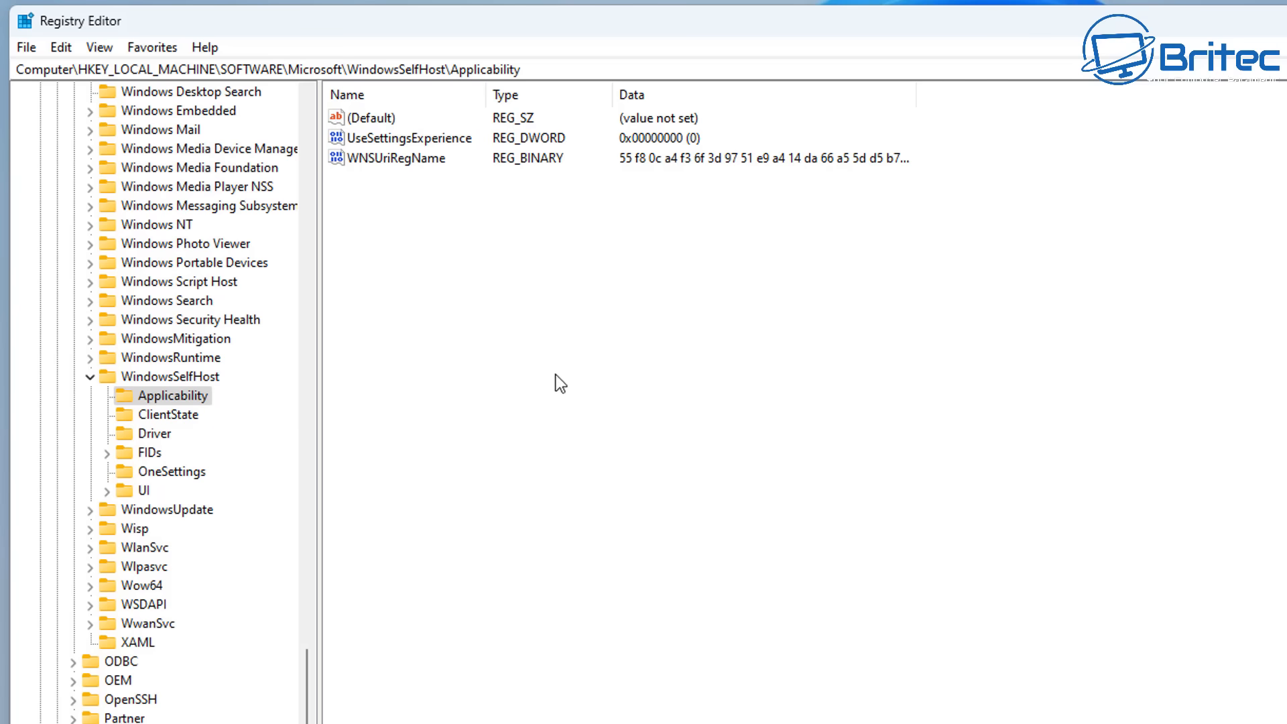
- Create a new DWORD (32-bit) value named EnablePreviewBuilds in the Applicability key
right_click(379, 204)
mouse_move(452, 216)
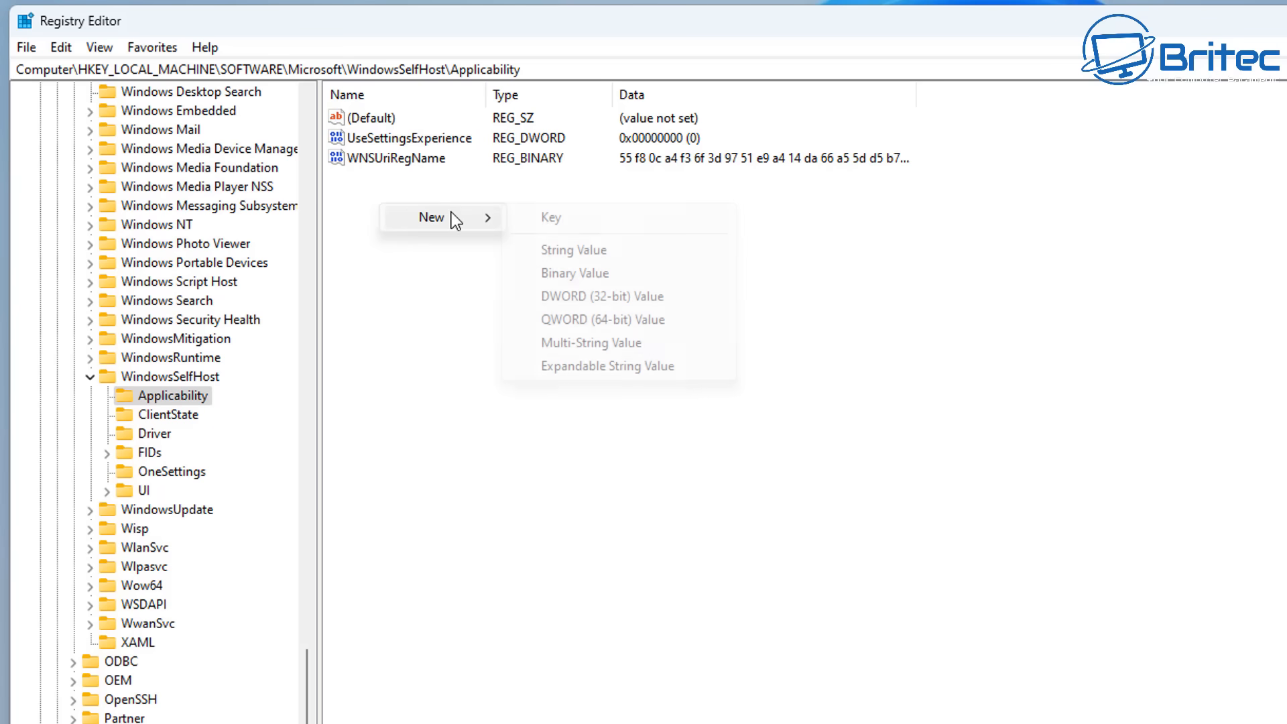
left_click(582, 296)
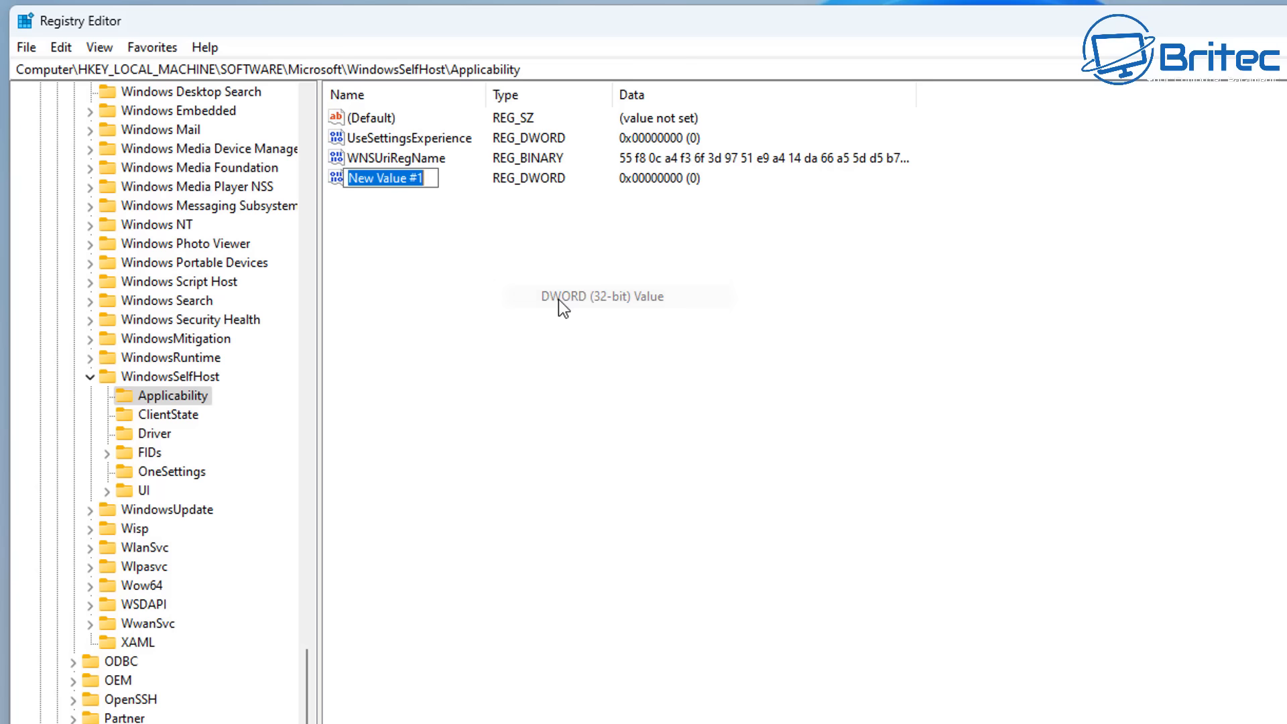
right_click(415, 182)
left_click(463, 265)
key("Return")
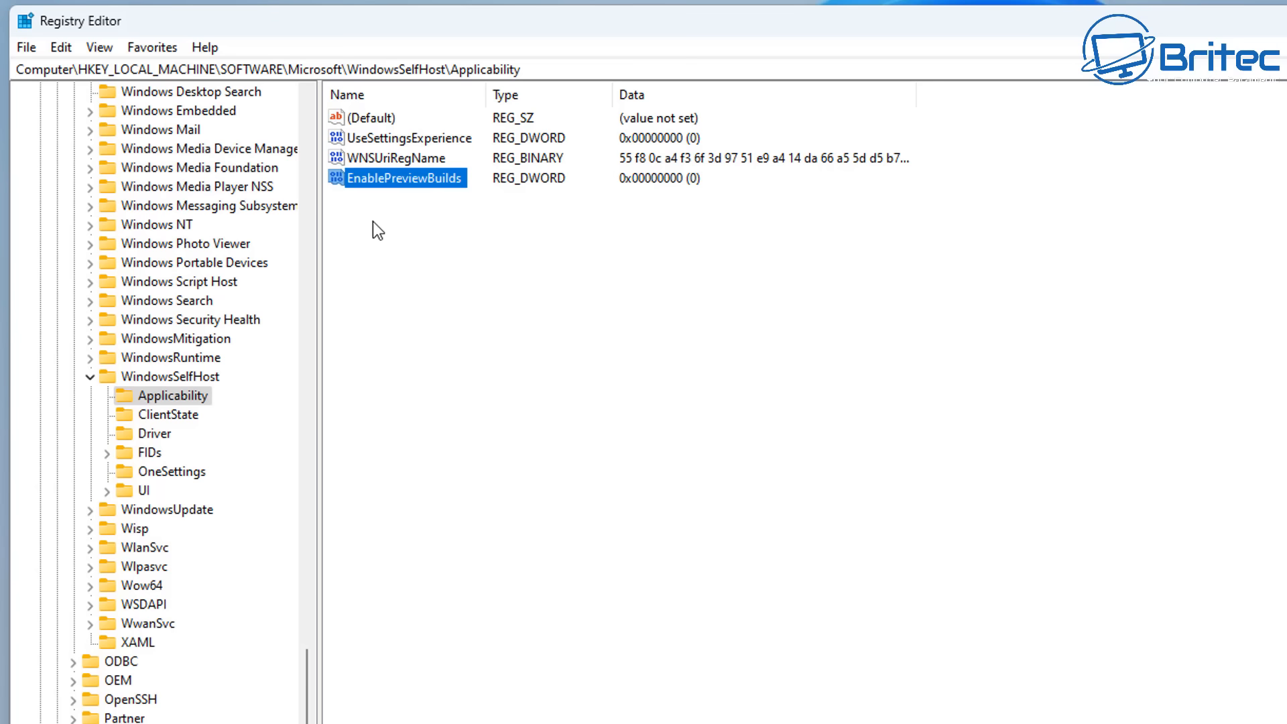
- Set the value data of the EnablePreviewBuilds DWORD to 1
double_click(387, 180)
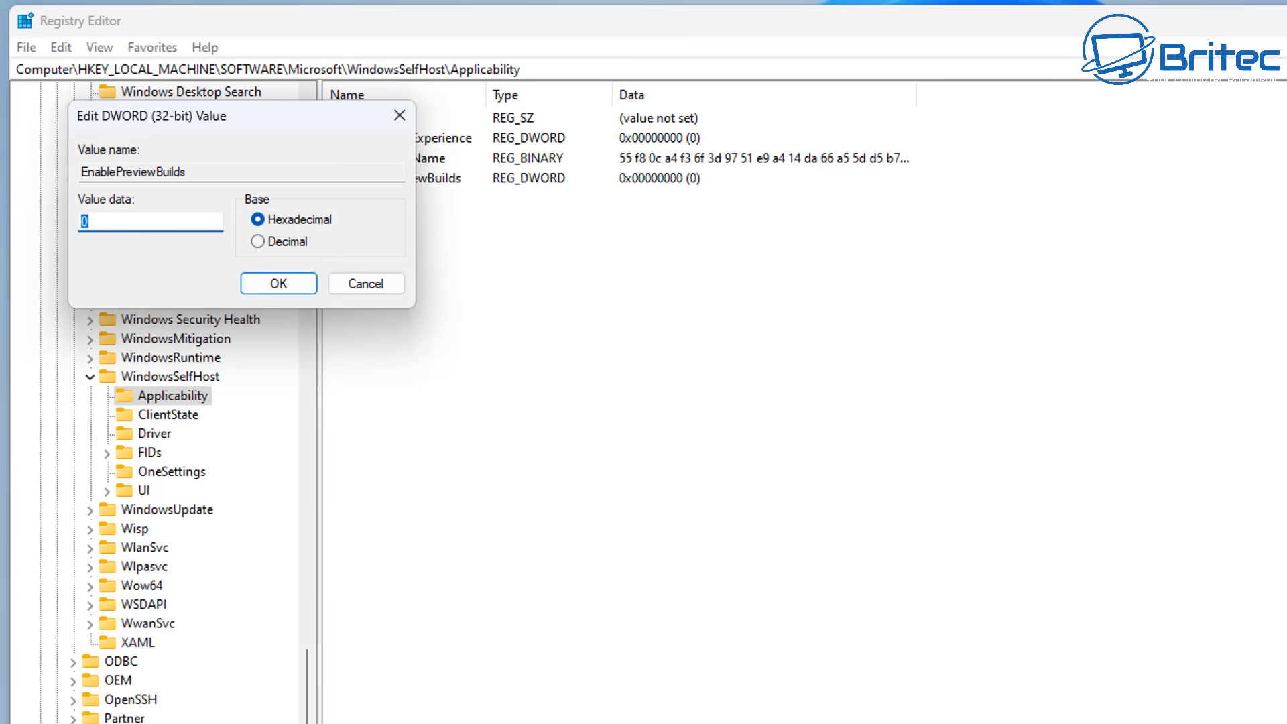
left_click(364, 284)
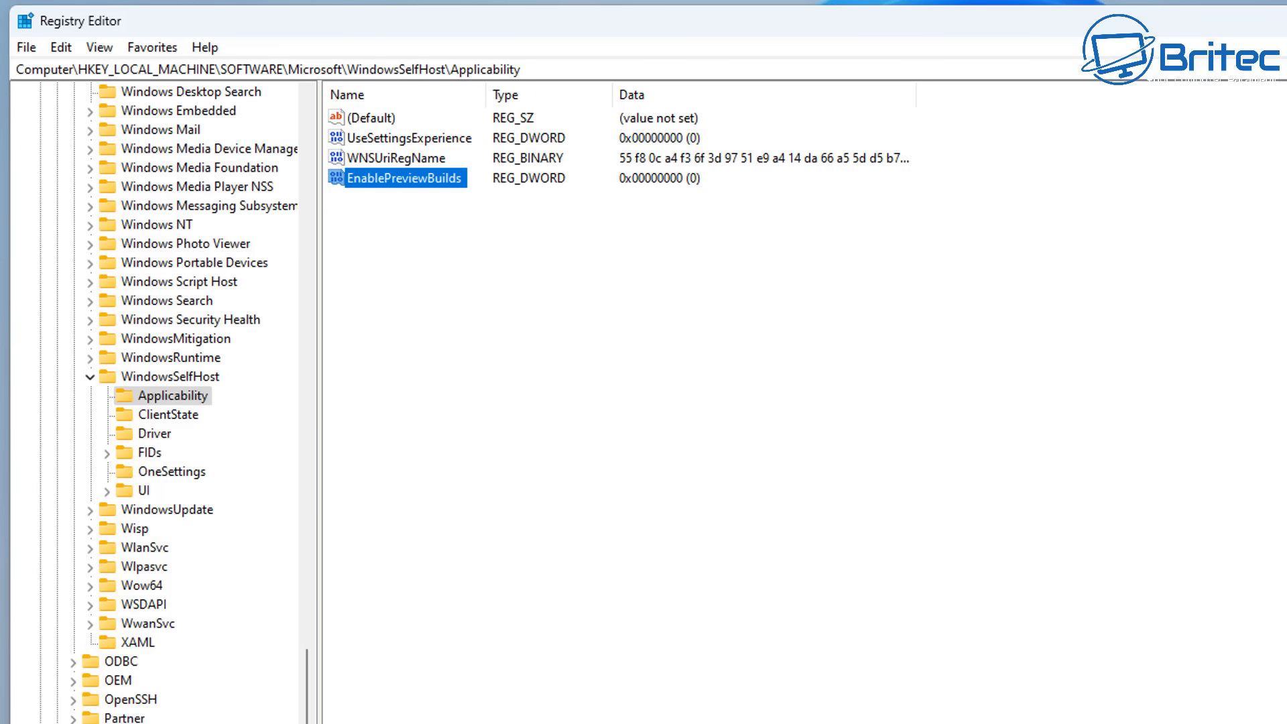
double_click(411, 179)
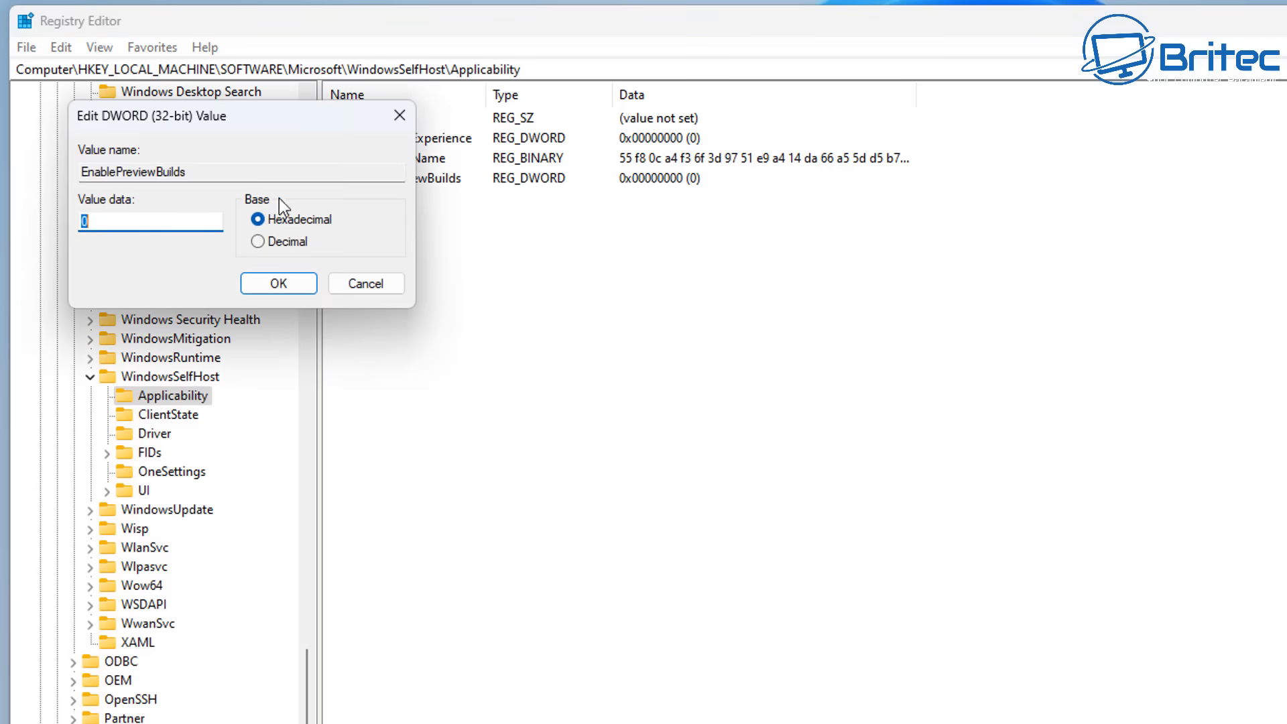
type("1")
left_click(291, 280)
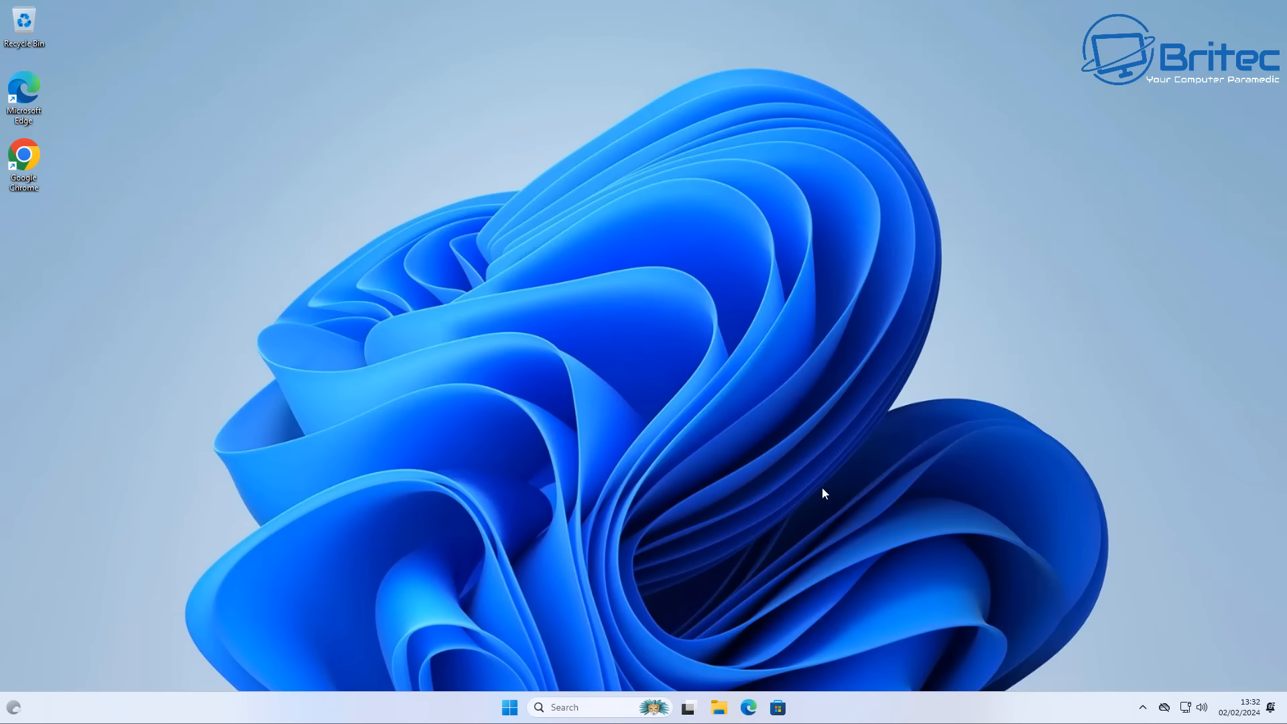
- Switch to Windows Settings and open the list of installed apps
left_click(510, 707)
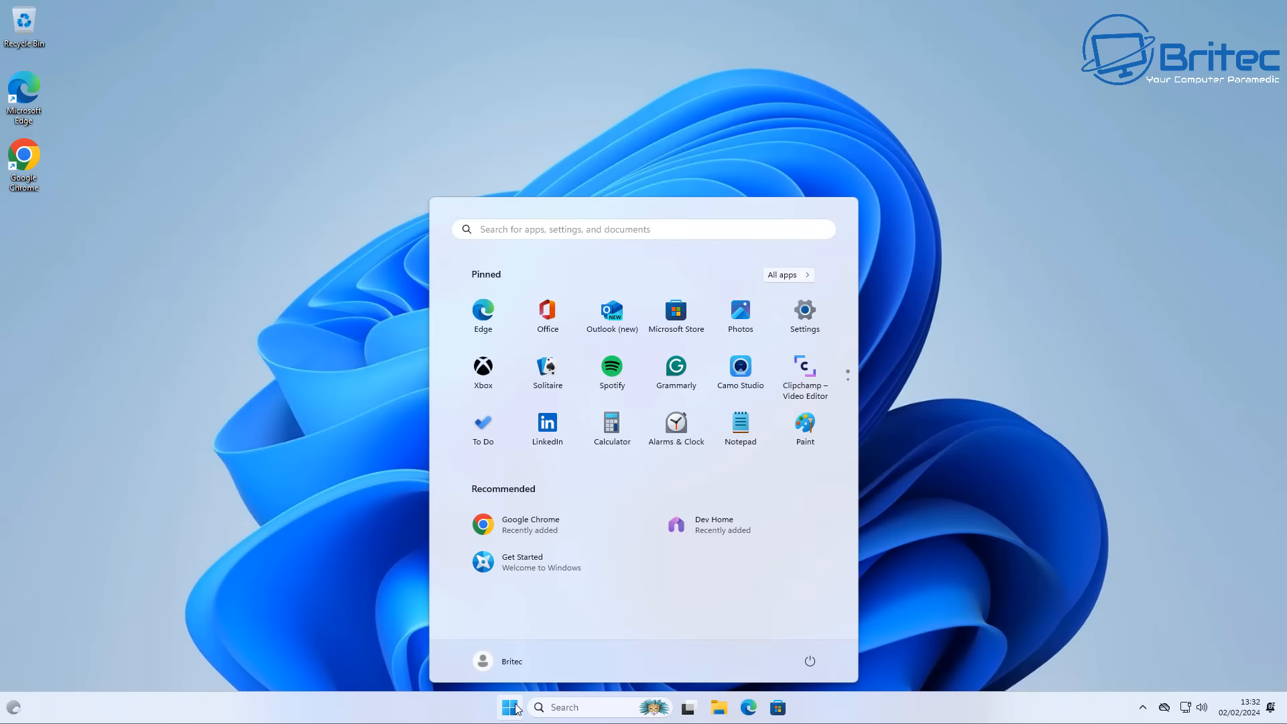
left_click(824, 305)
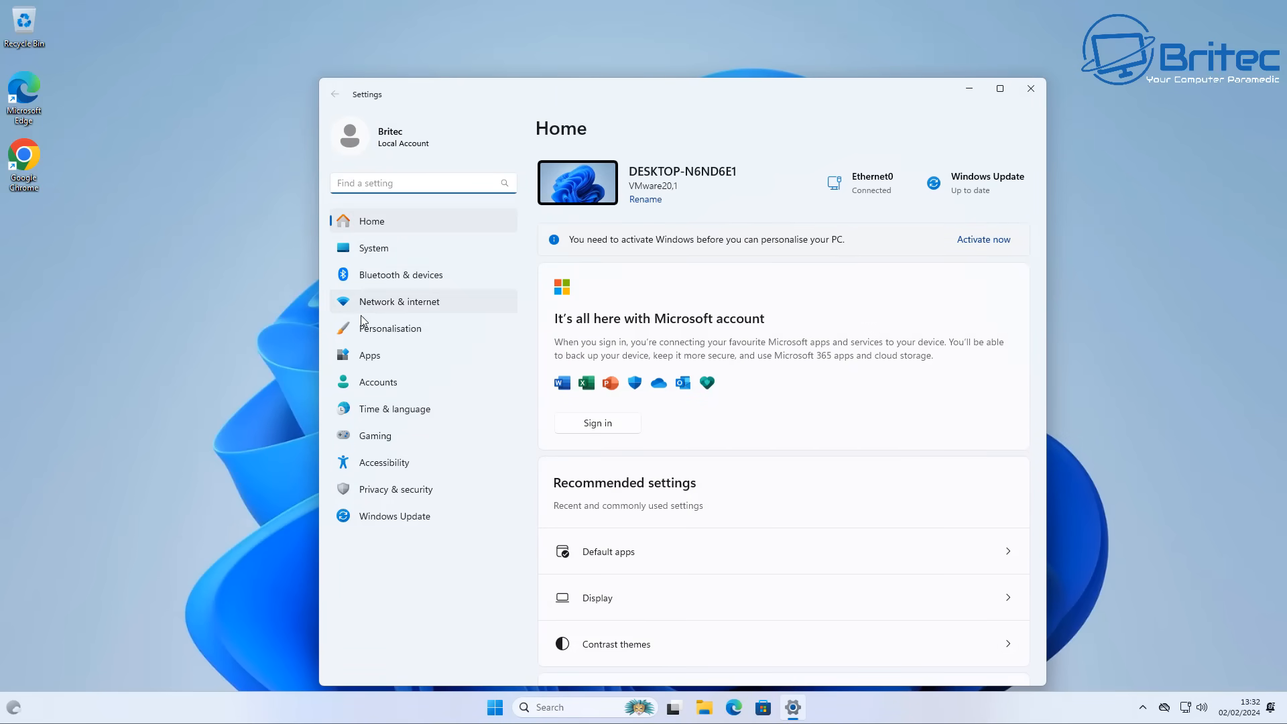
left_click(364, 361)
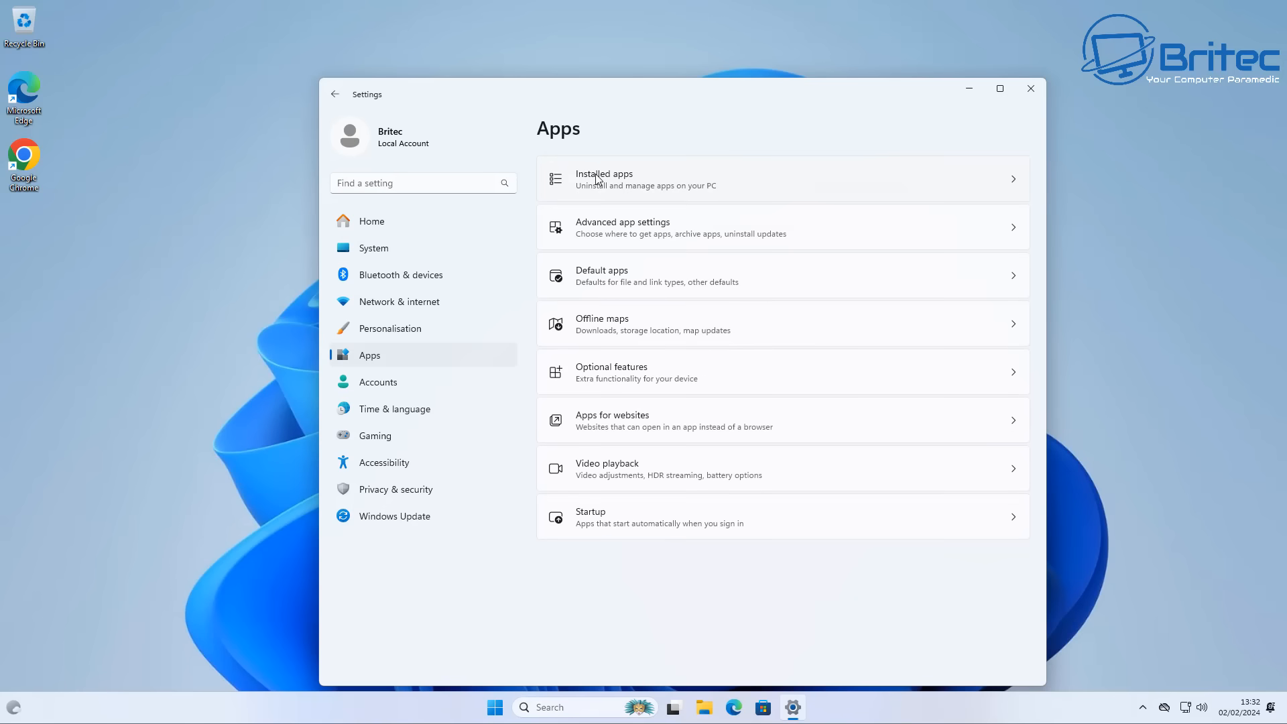
left_click(714, 185)
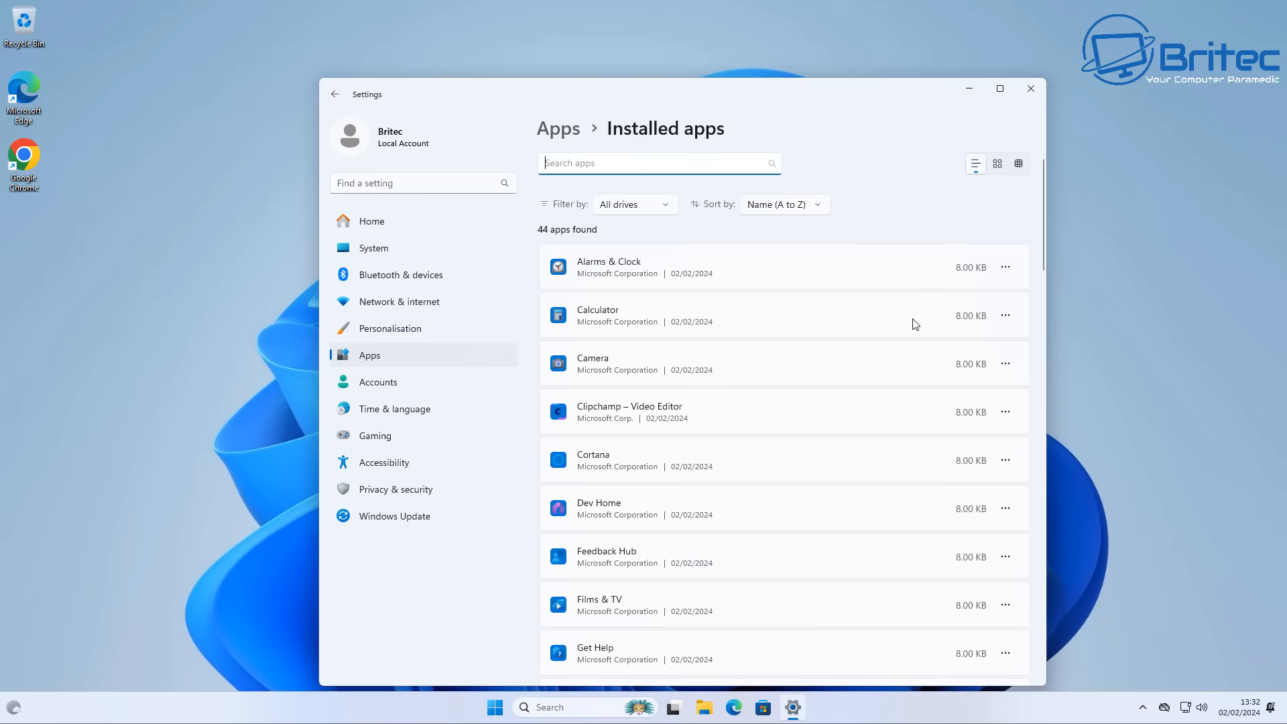
- Uninstall Microsoft Edge from the installed apps, allowing it to make changes to the device
scroll(916, 322, "down", 5)
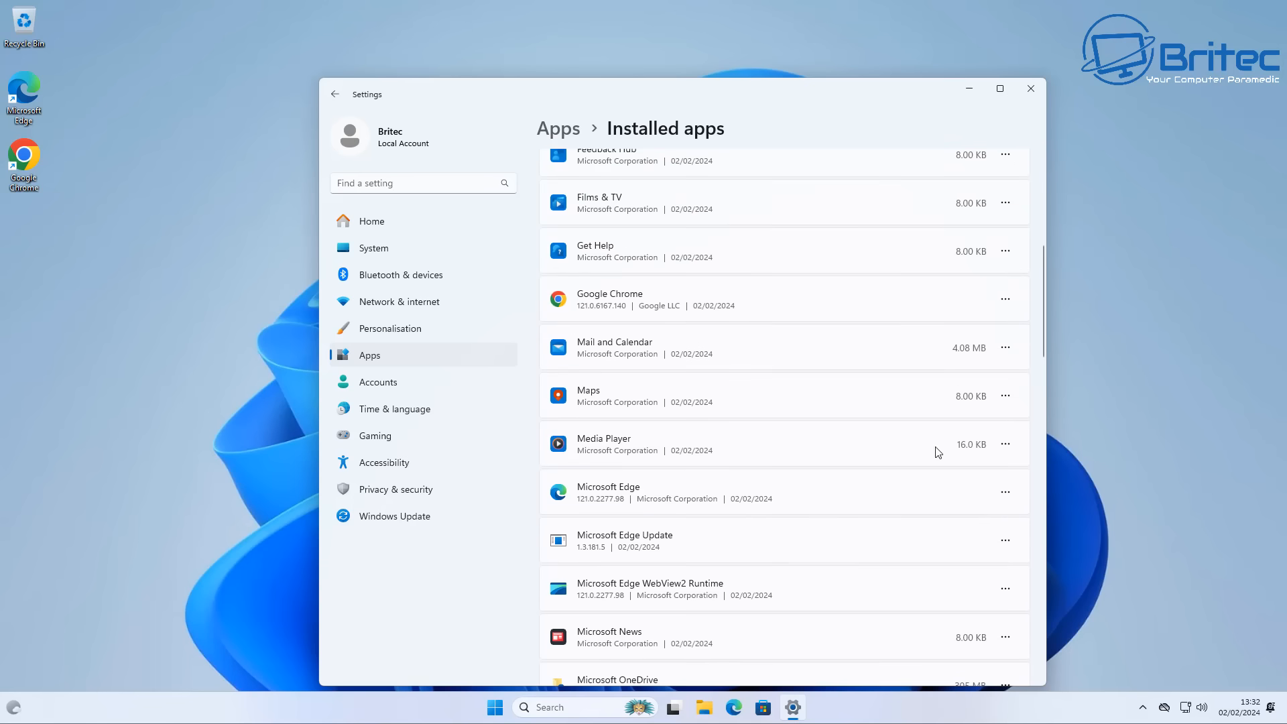
left_click(1005, 492)
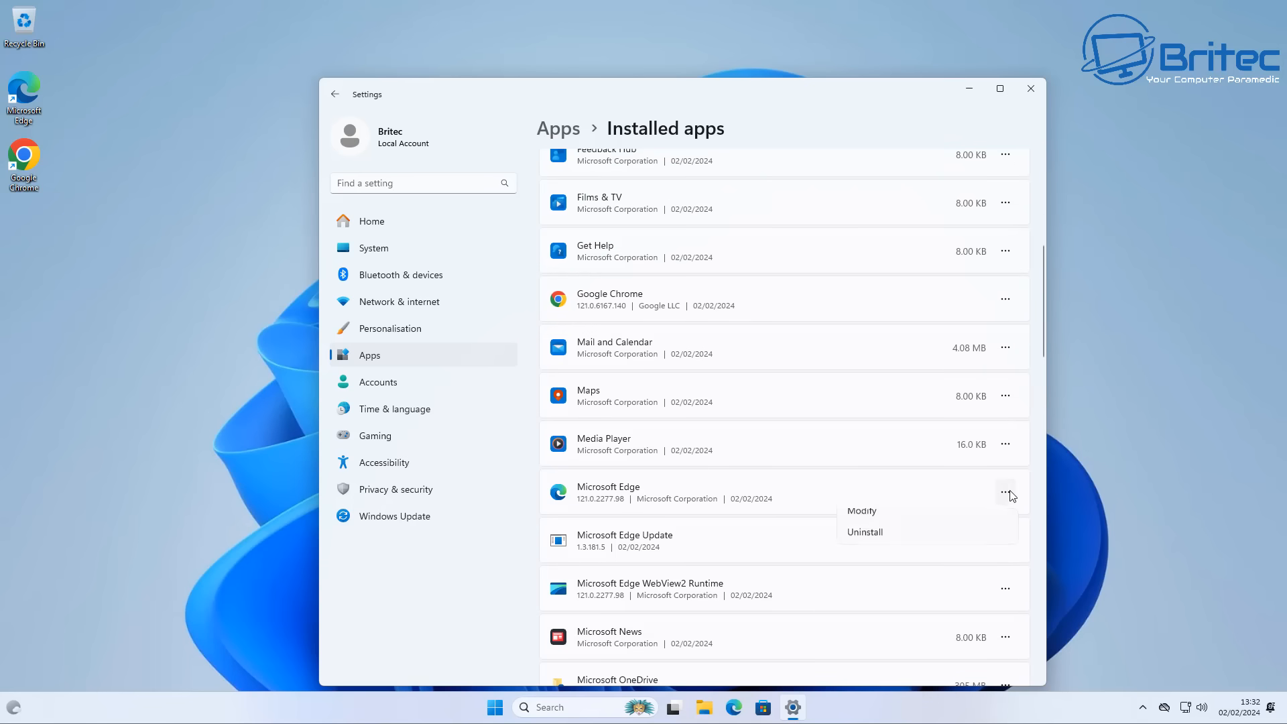
left_click(901, 541)
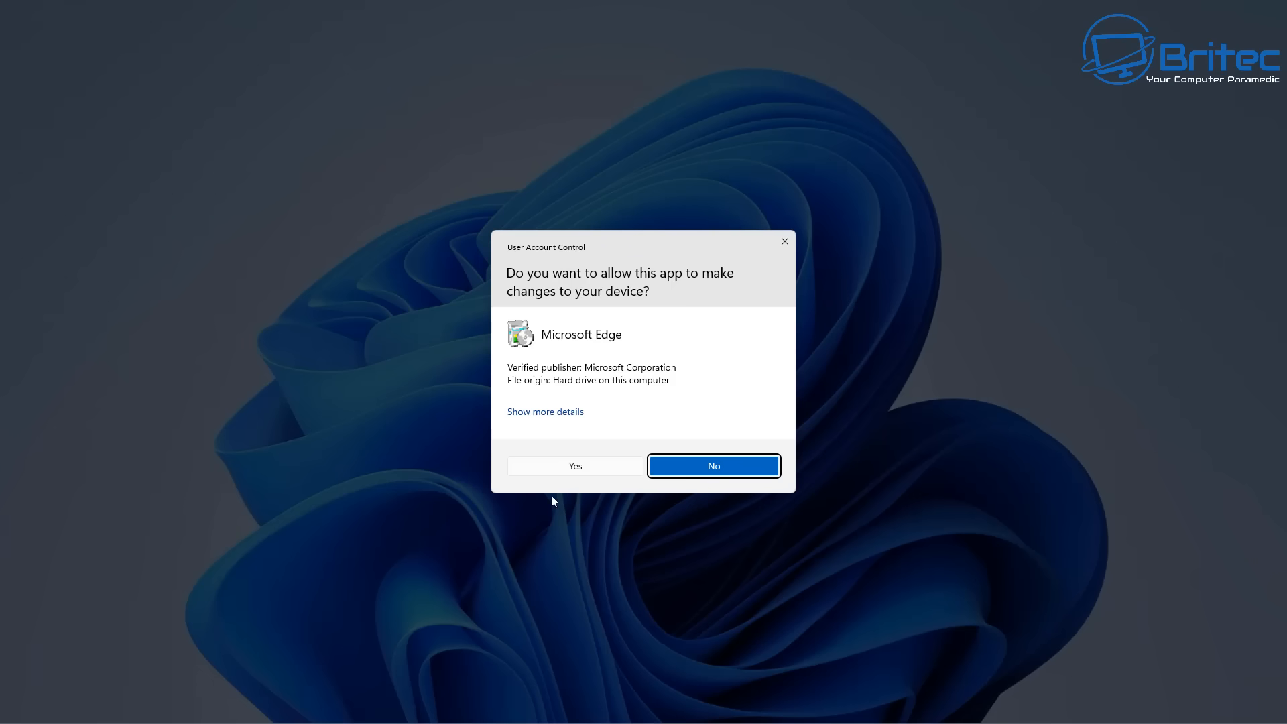
left_click(594, 468)
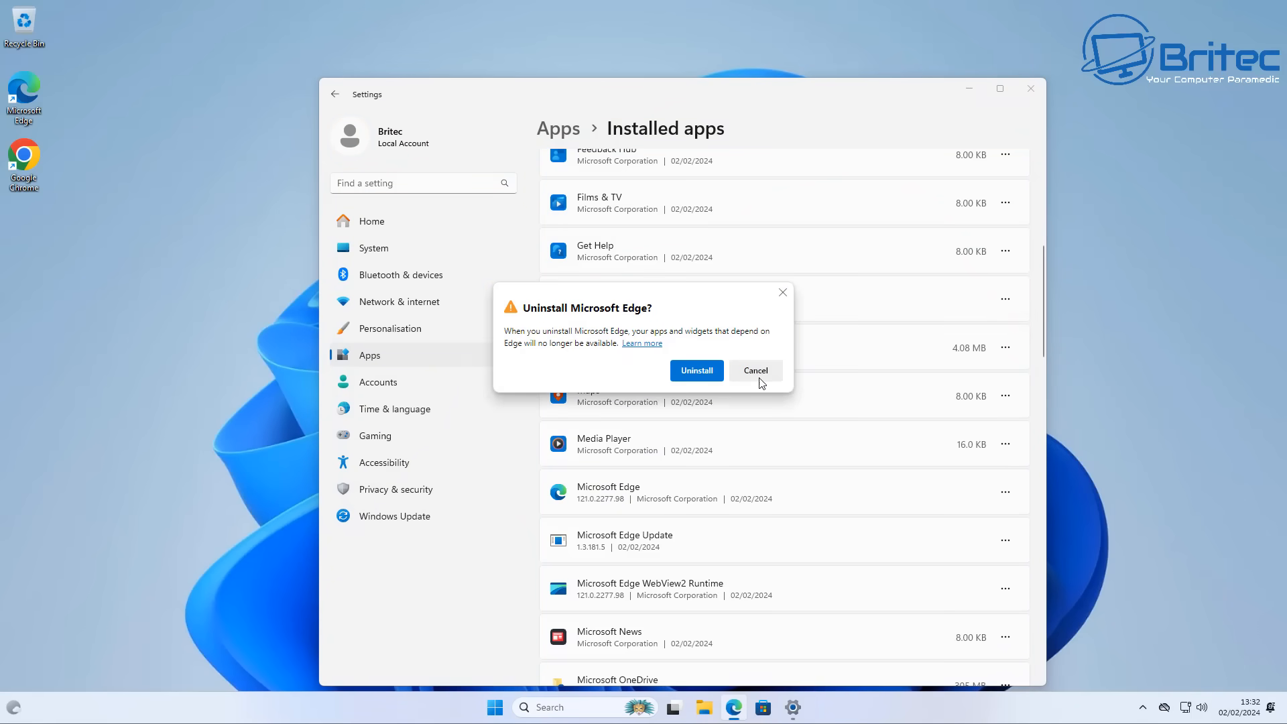
left_click(697, 375)
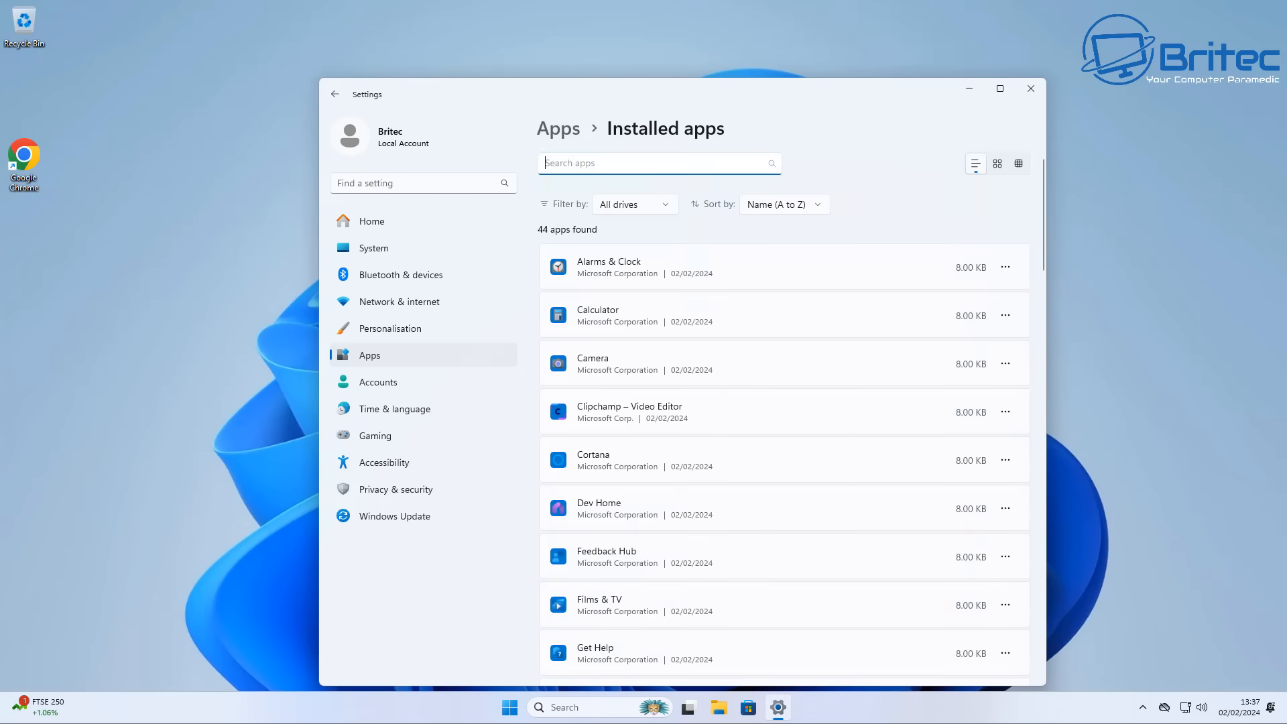
- Check the installed apps for leftover Edge entries and uninstall the Weather and Voice Recorder apps
scroll(843, 494, "down", 10)
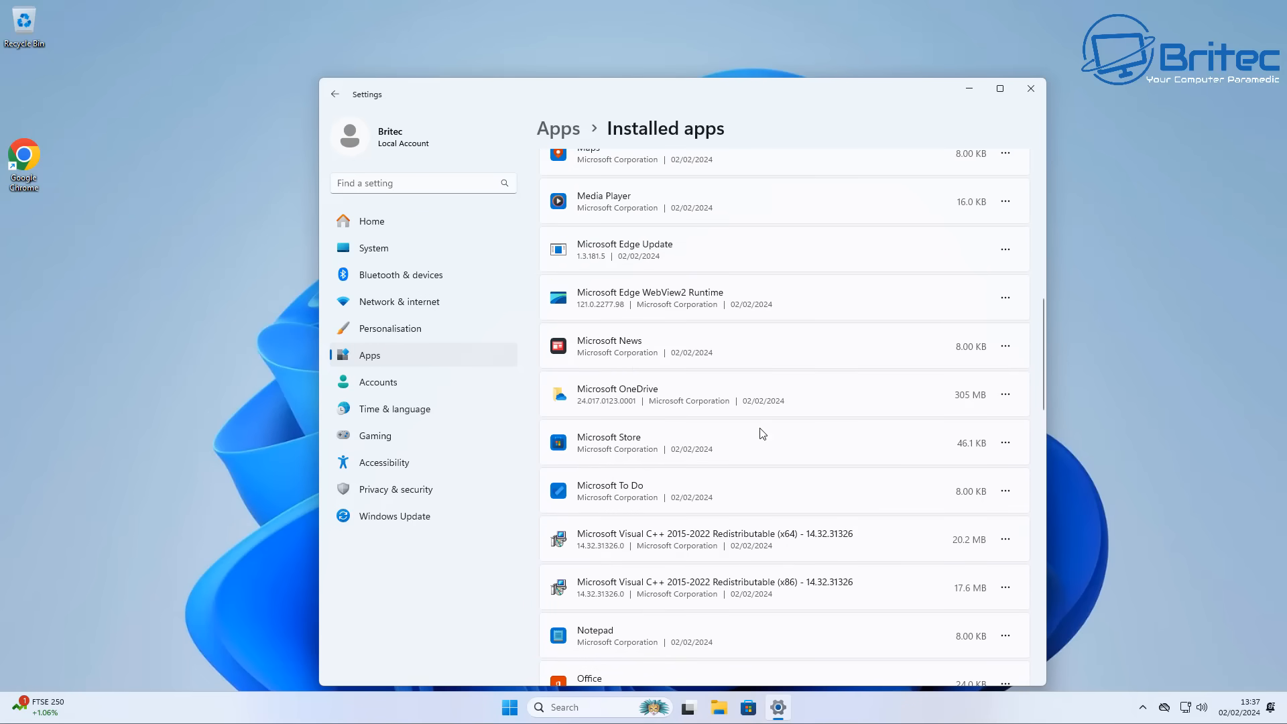
scroll(729, 476, "down", 5)
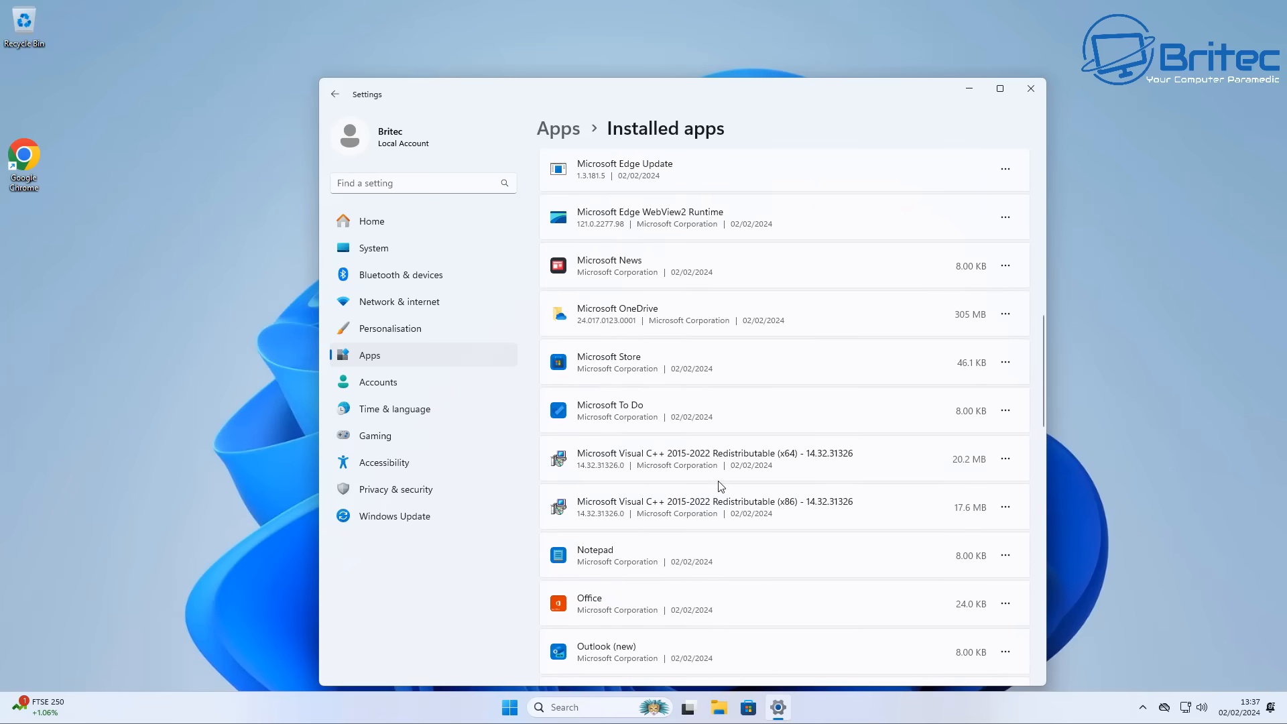
scroll(711, 494, "down", 5)
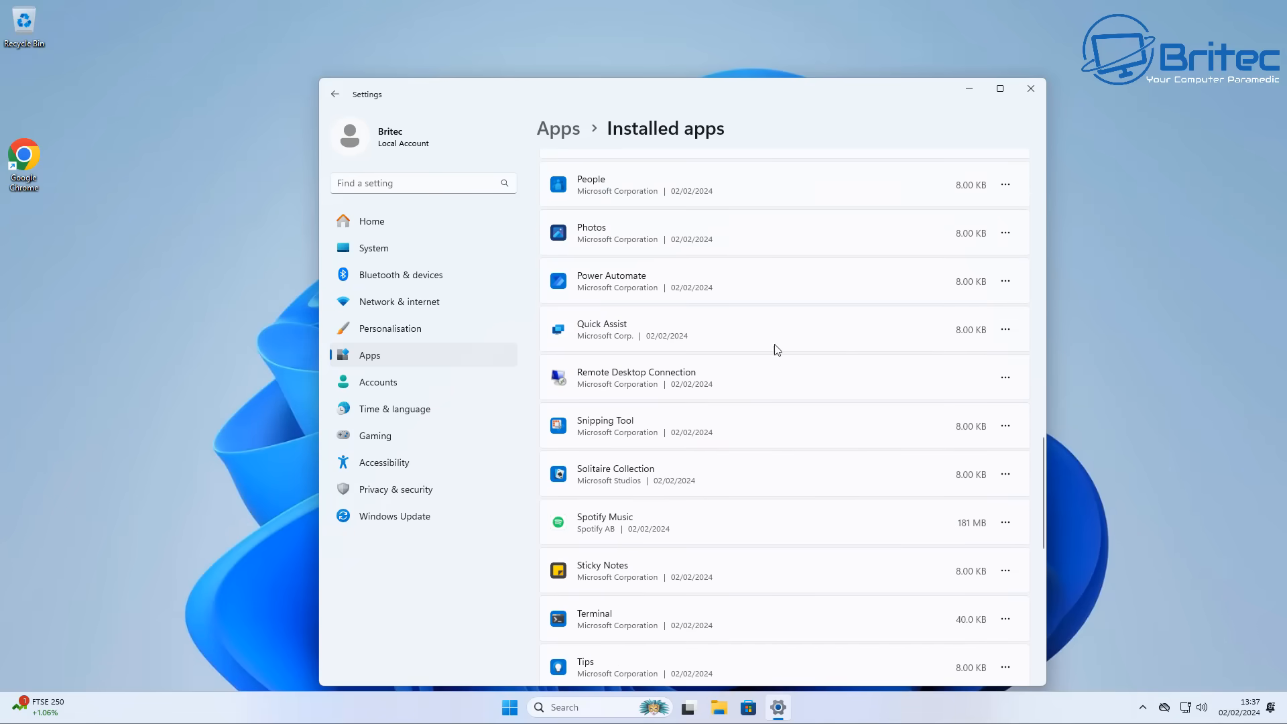
scroll(732, 585, "down", 5)
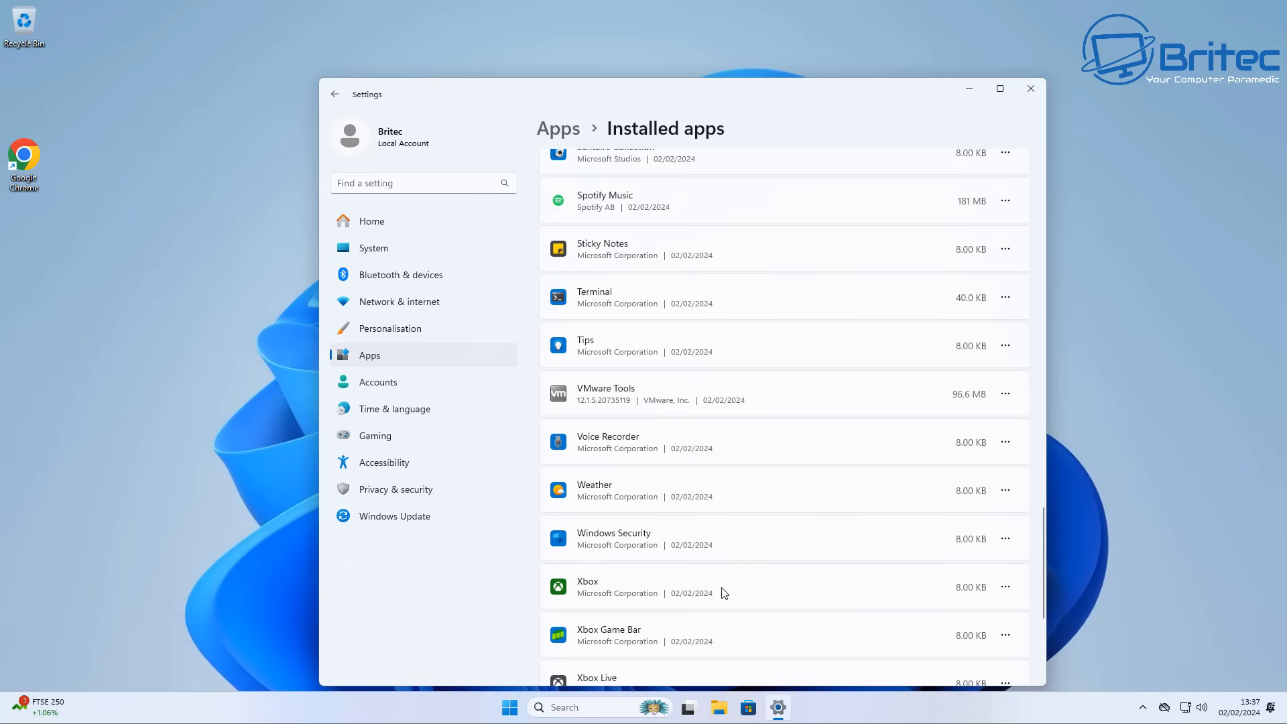
scroll(722, 593, "down", 5)
scroll(711, 536, "up", 2)
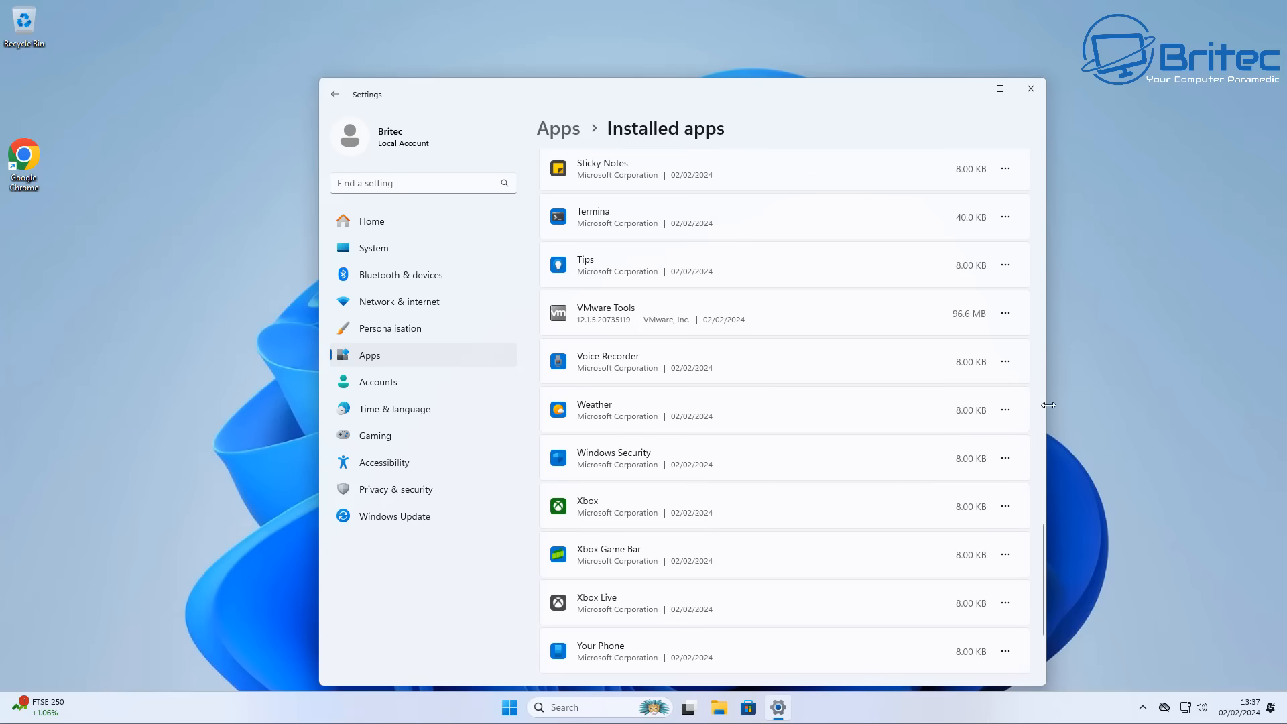
left_click(1006, 409)
left_click(896, 487)
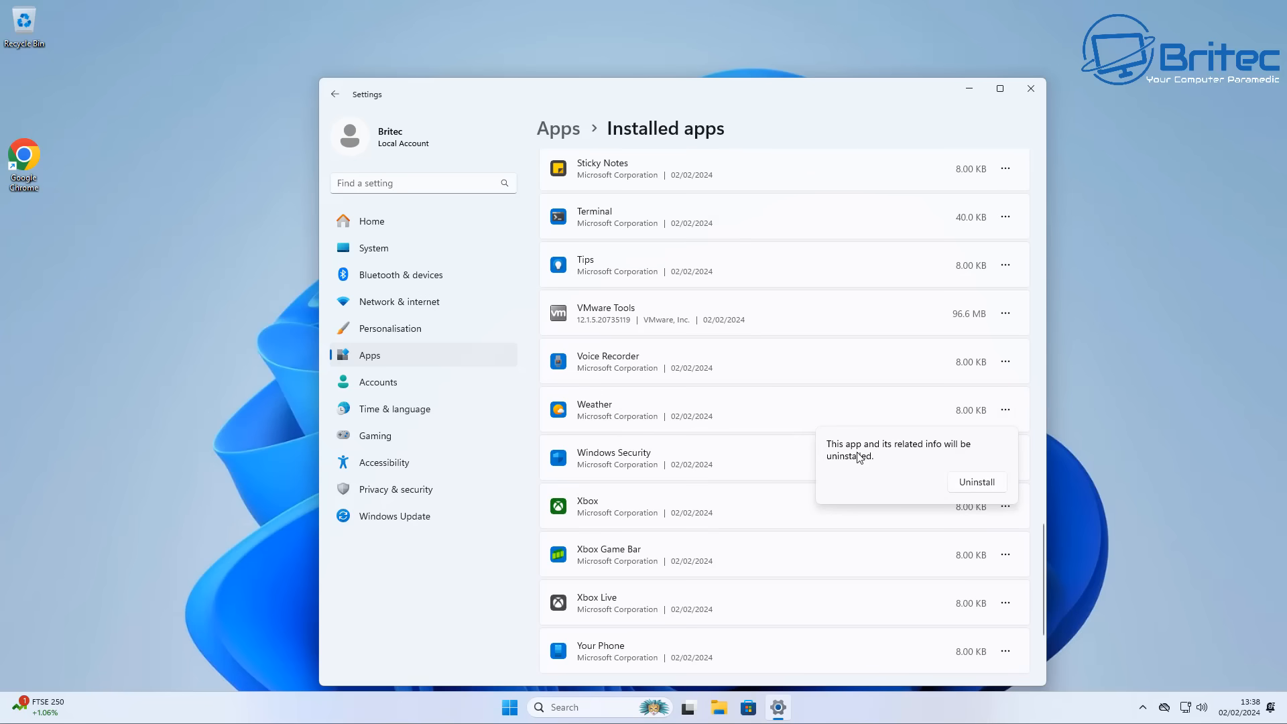
left_click(973, 483)
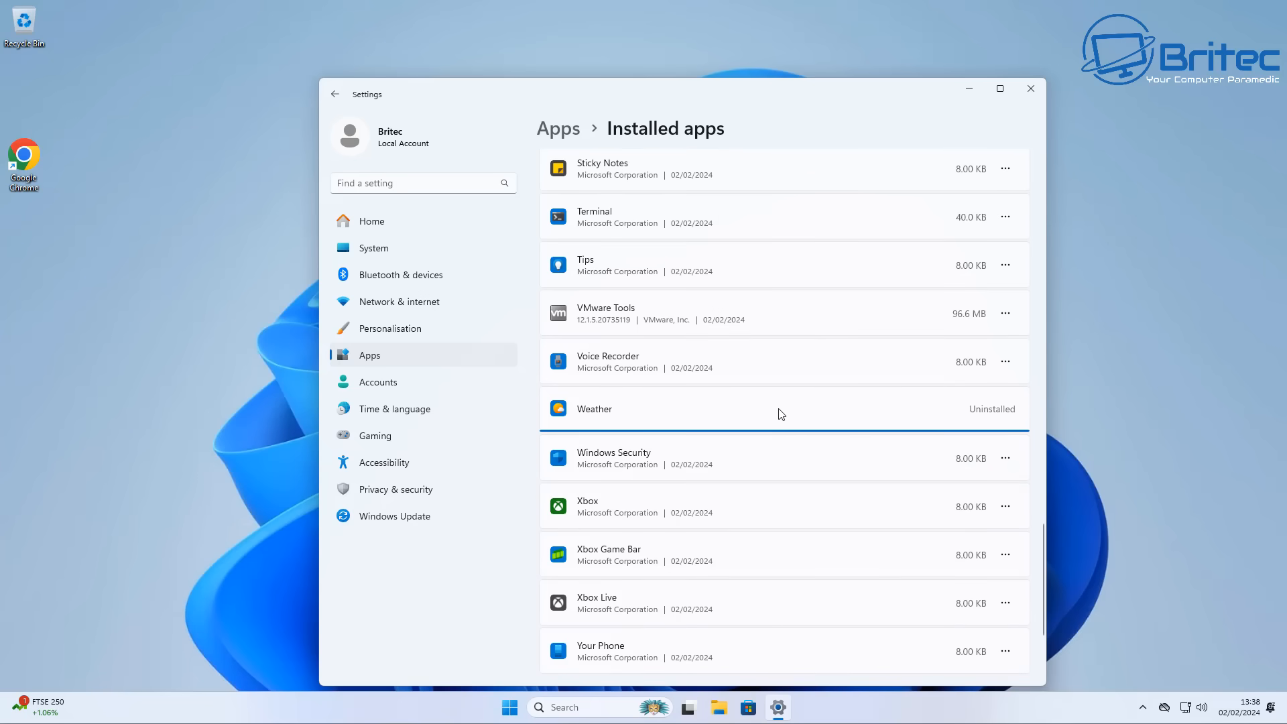
left_click(1005, 362)
left_click(933, 435)
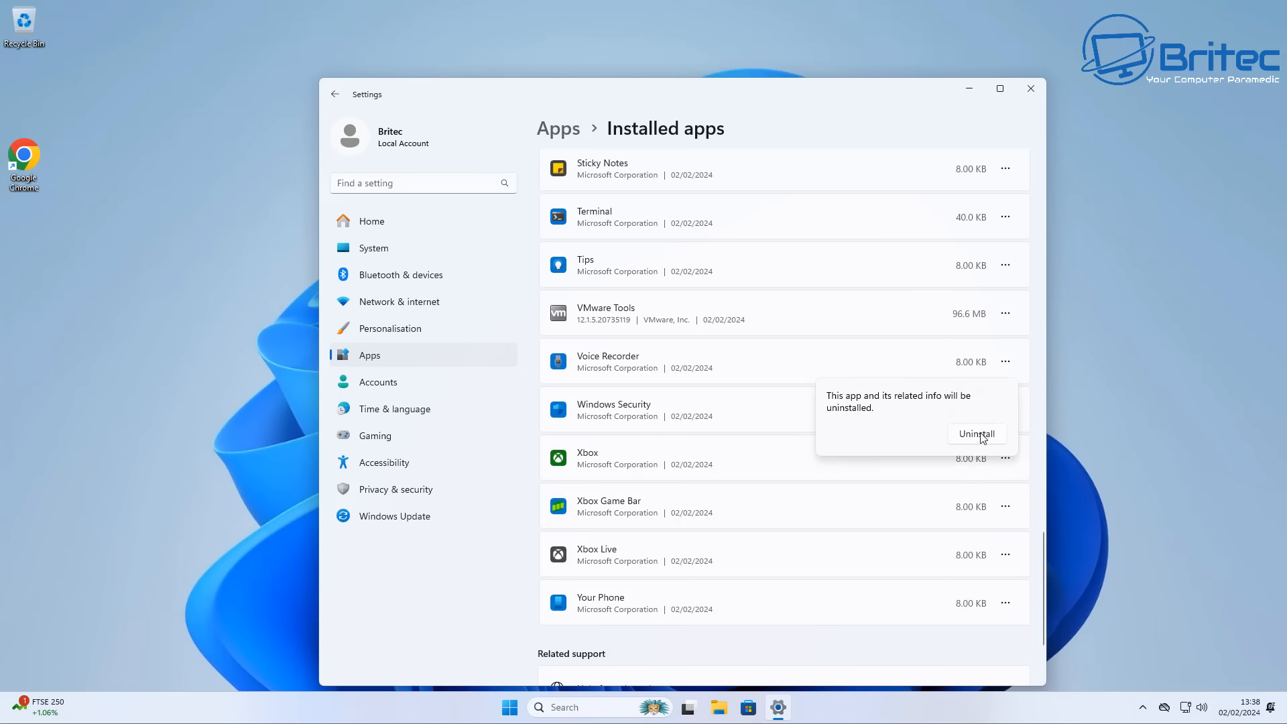
left_click(974, 439)
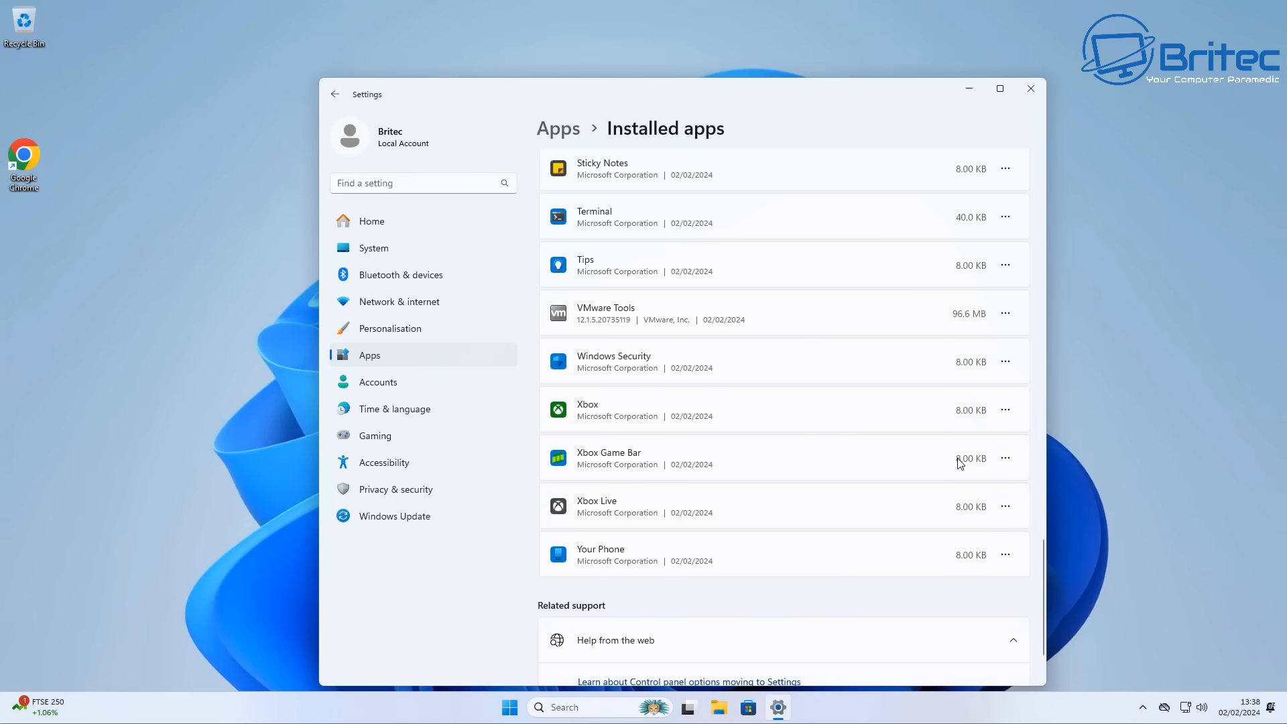
- Uninstall the Tips and Sticky Notes apps from the installed apps list
scroll(974, 462, "up", 3)
left_click(1005, 426)
left_click(962, 493)
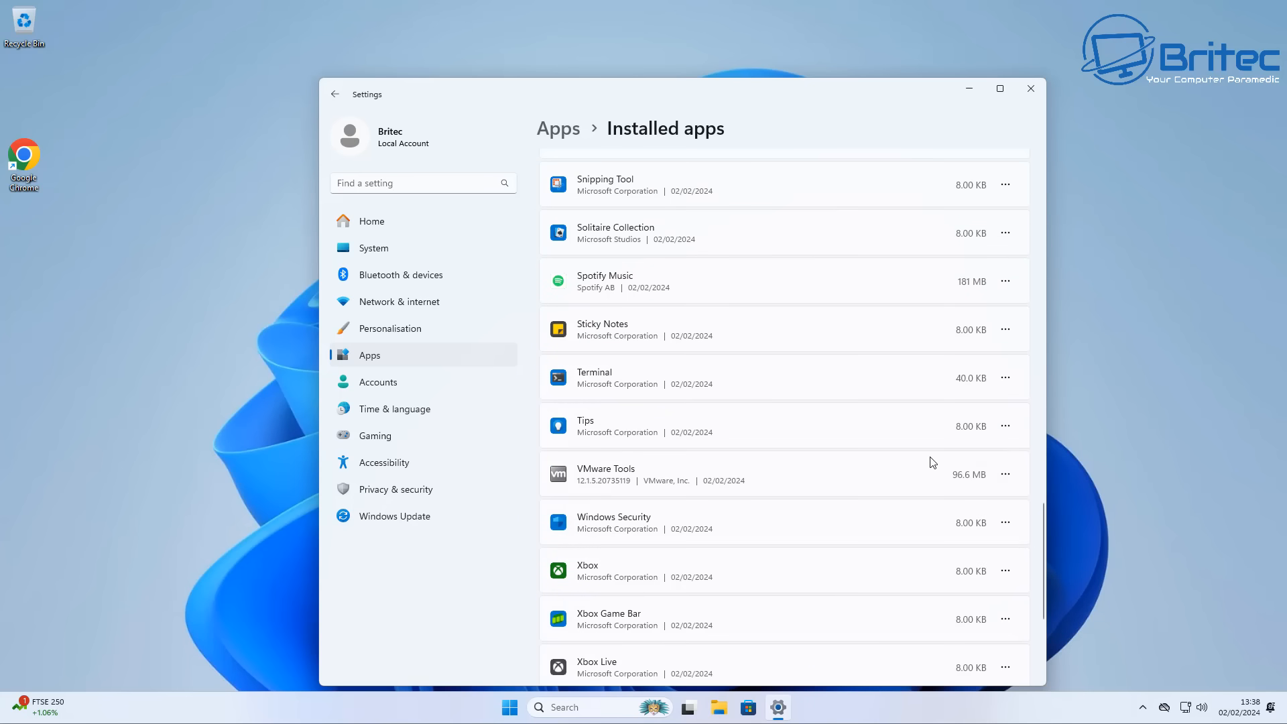
left_click(975, 498)
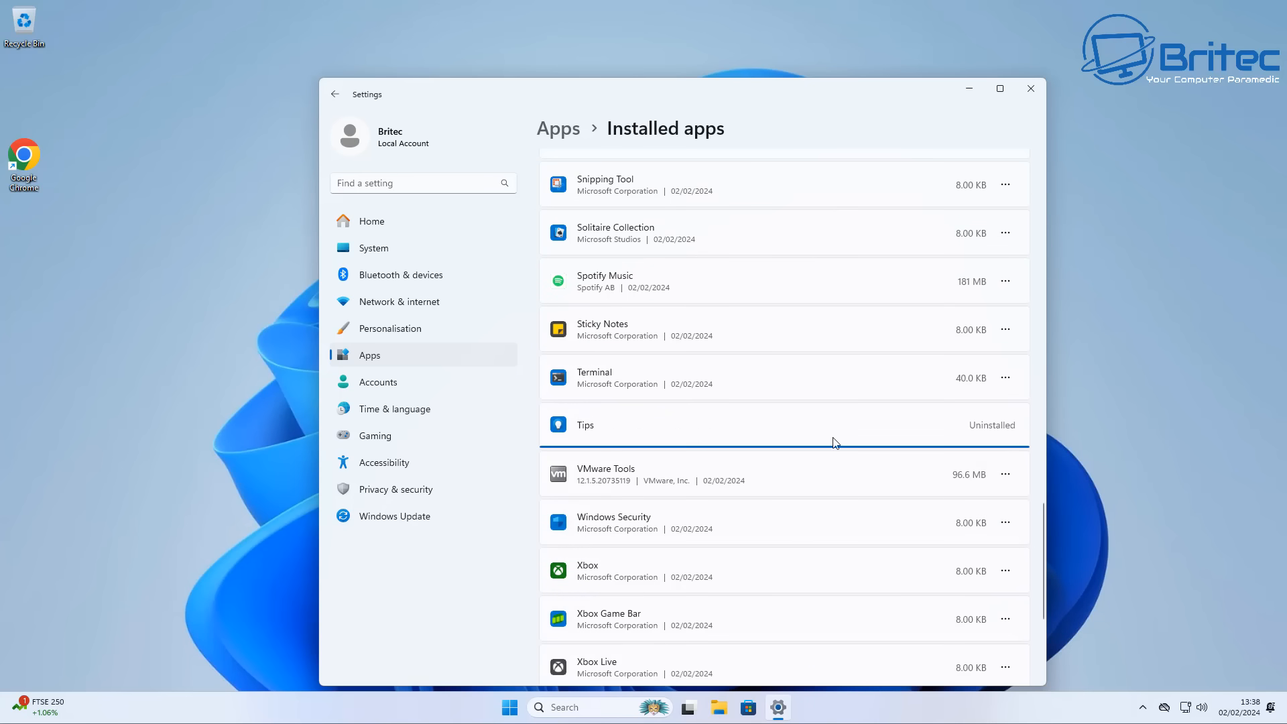
left_click(1006, 331)
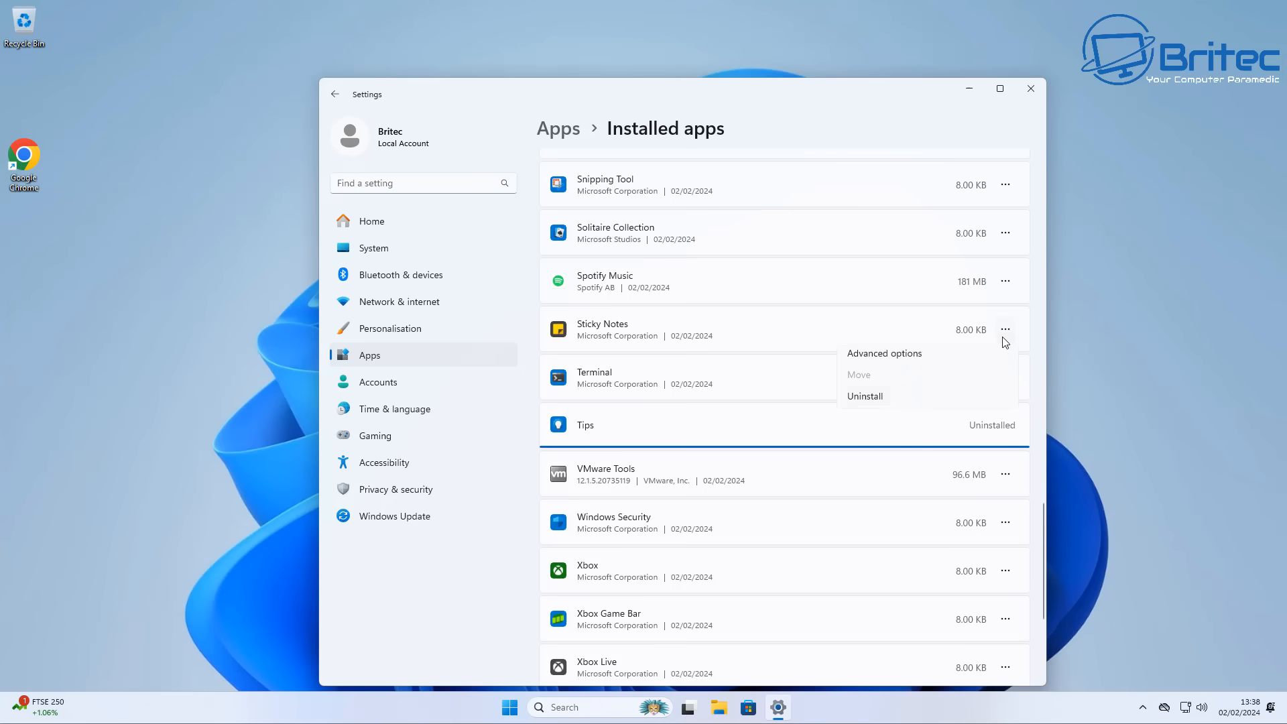
left_click(923, 402)
left_click(986, 407)
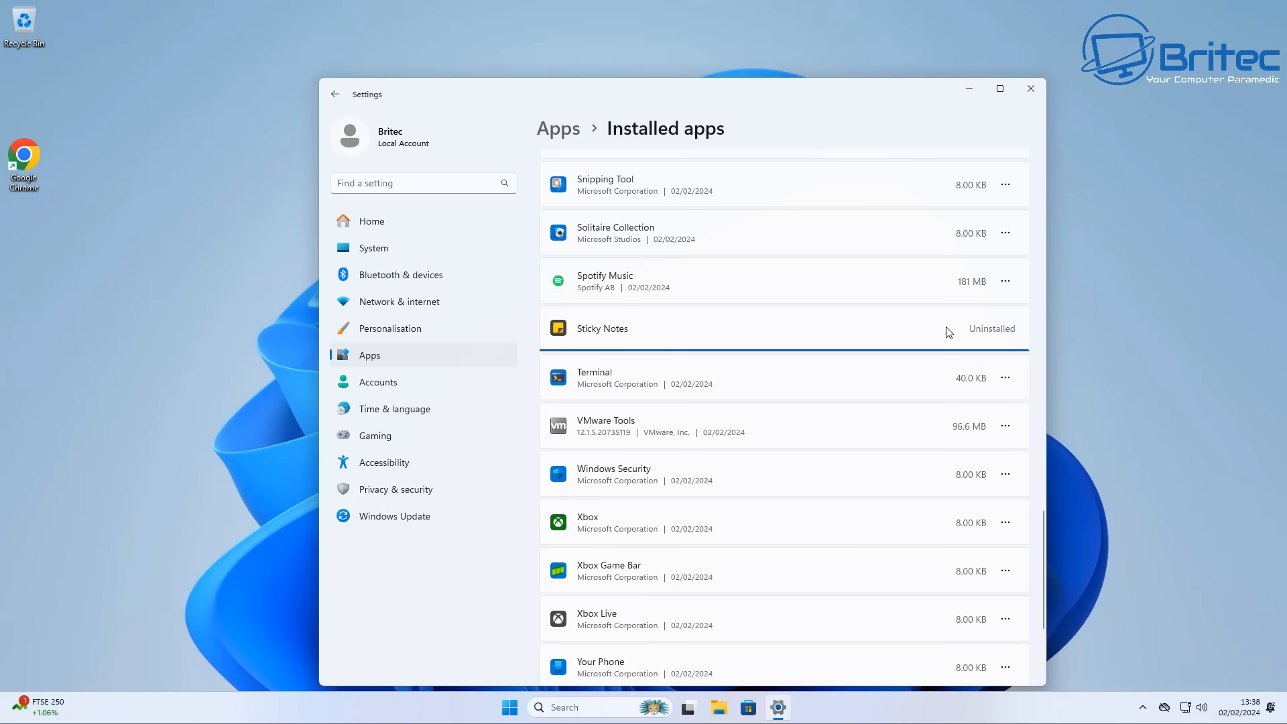